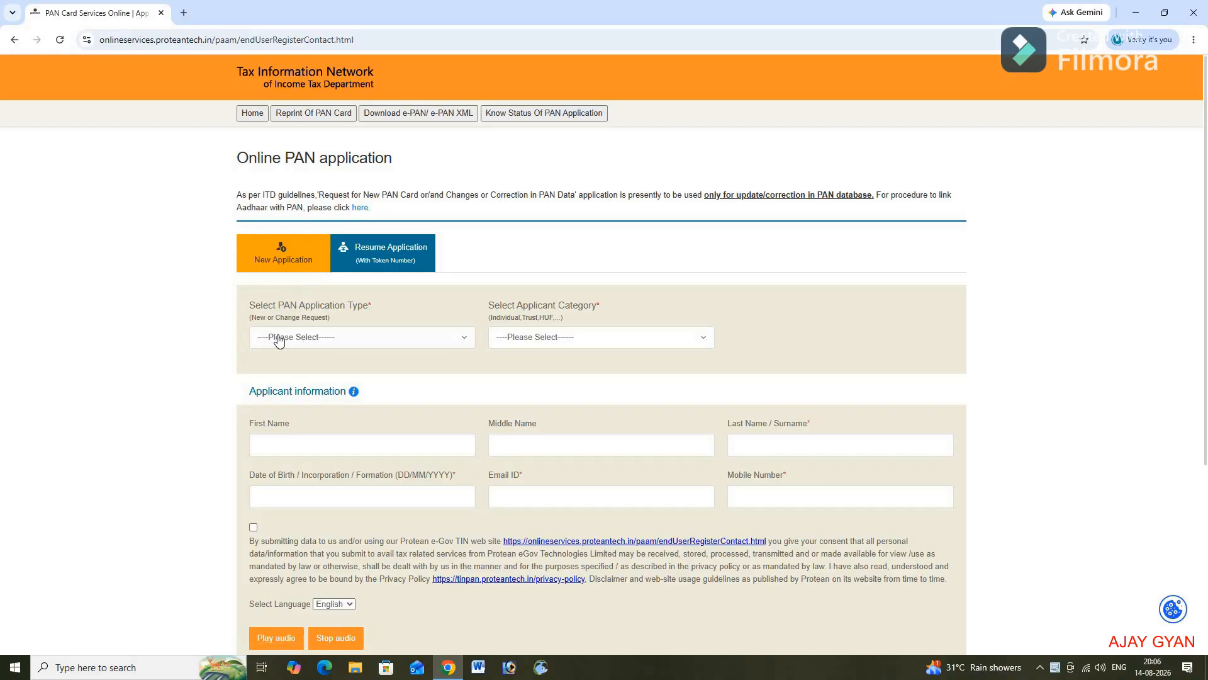
Step: Choose 'New PAN - Form No. 93 (Indian Citizen)' as the application type
{"action": "left_click", "coordinate": [315, 338]}
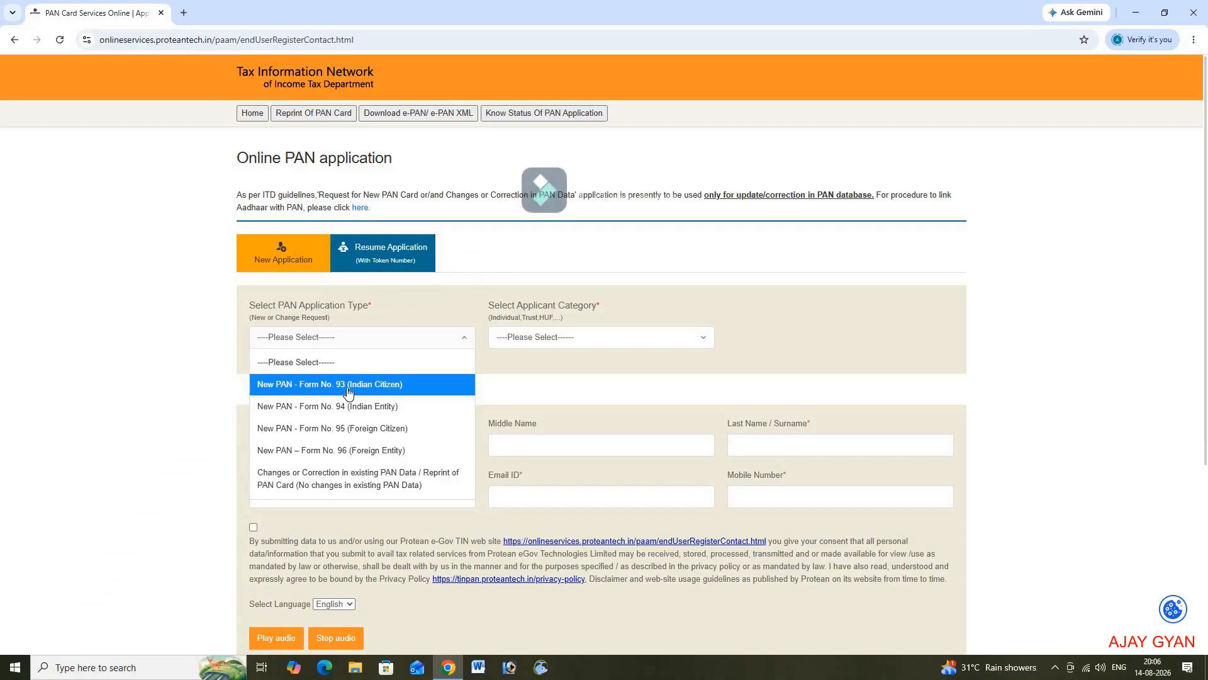
{"action": "left_click", "coordinate": [348, 384]}
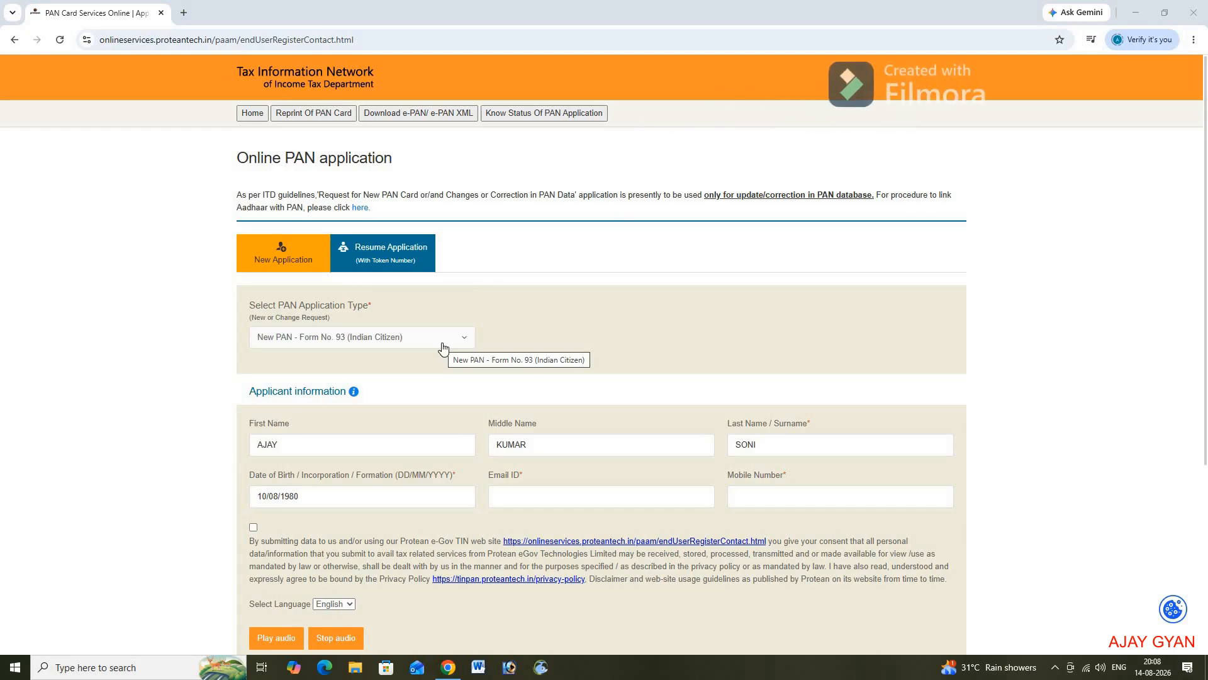
{"action": "scroll", "coordinate": [394, 423], "scroll_direction": "down", "scroll_amount": 1}
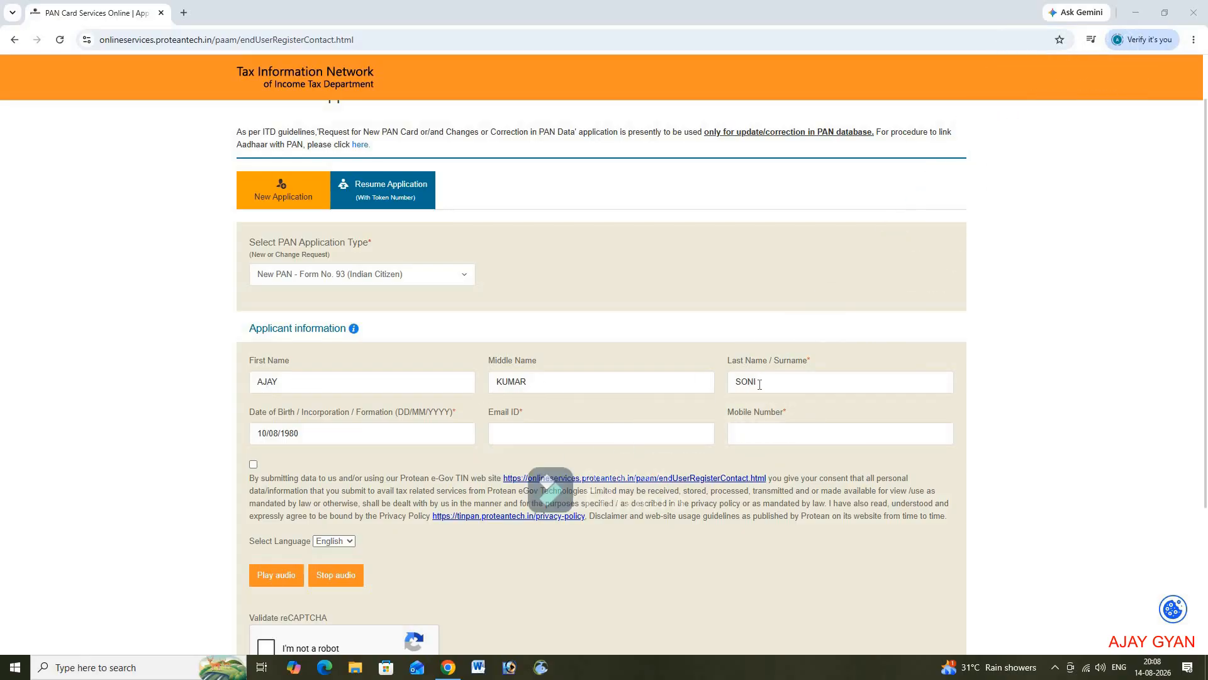
Step: Scroll down the PAN registration form toward the remaining registration fields
{"action": "scroll", "coordinate": [759, 384], "scroll_direction": "down", "scroll_amount": 2}
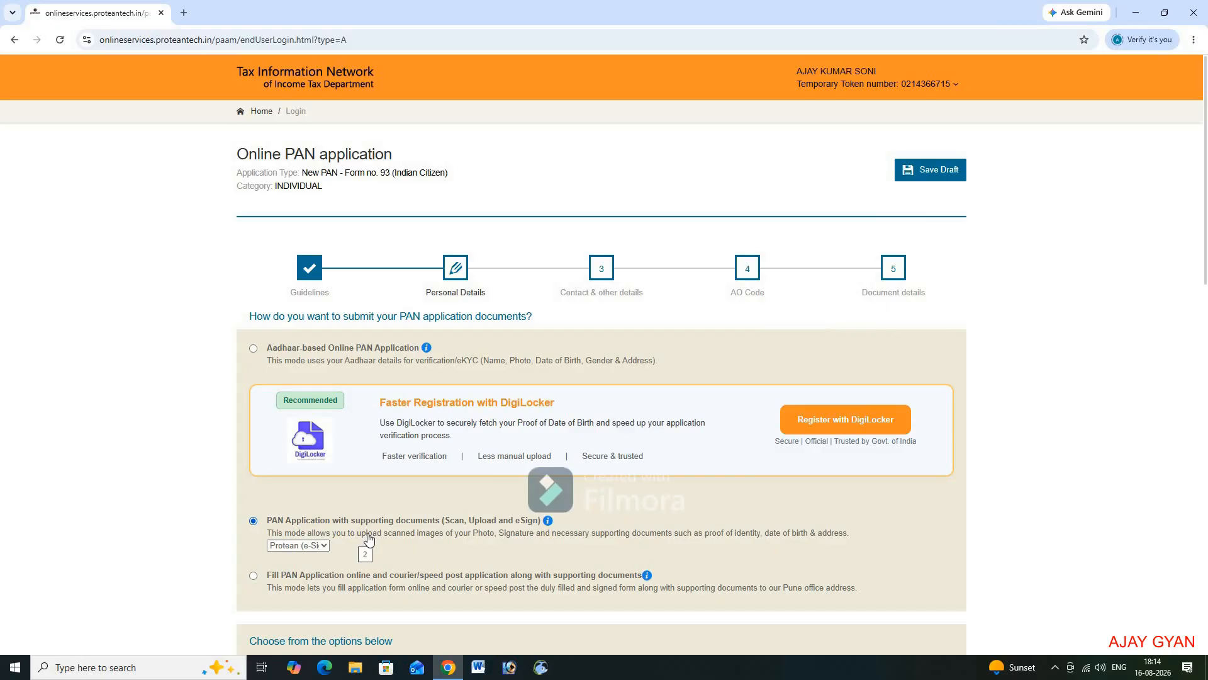
{"action": "scroll", "coordinate": [368, 539], "scroll_direction": "down", "scroll_amount": 3}
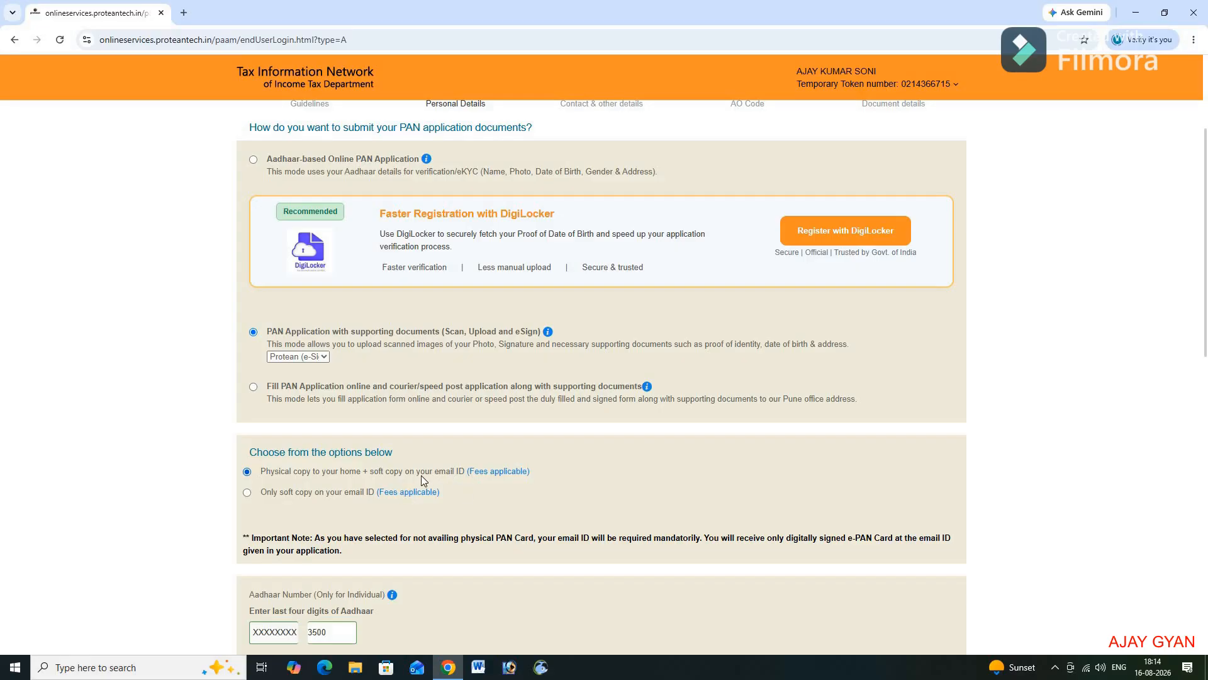
{"action": "scroll", "coordinate": [421, 474], "scroll_direction": "down", "scroll_amount": 4}
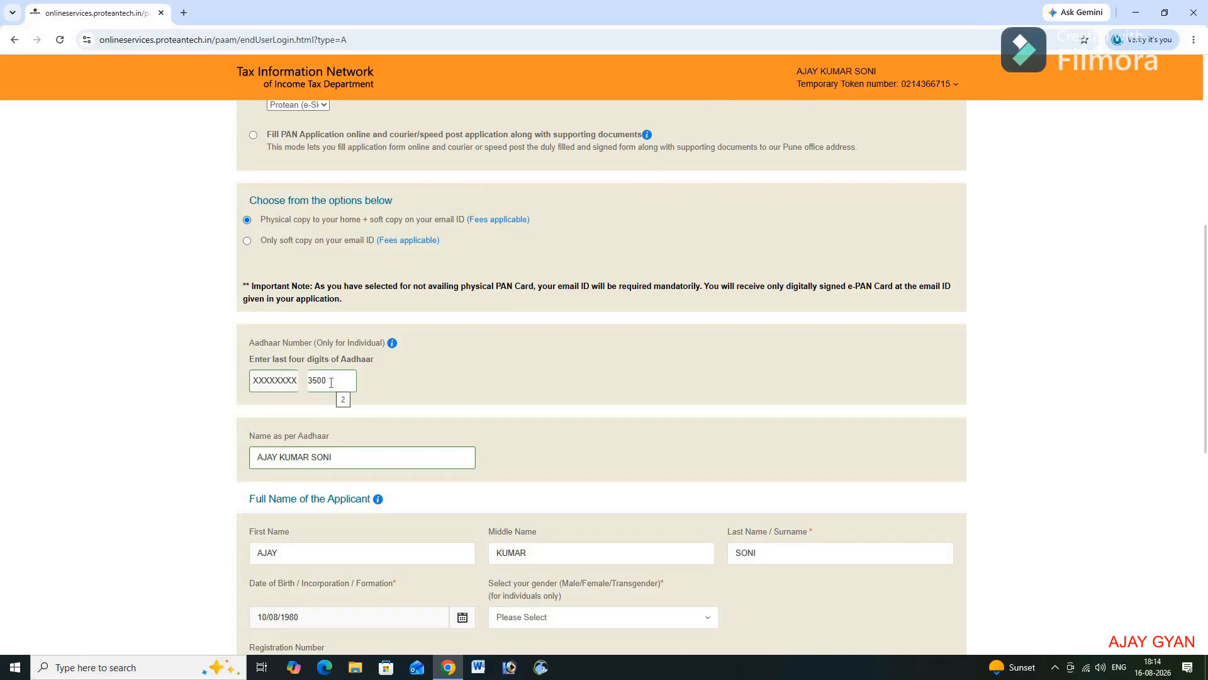
{"action": "scroll", "coordinate": [331, 383], "scroll_direction": "down", "scroll_amount": 2}
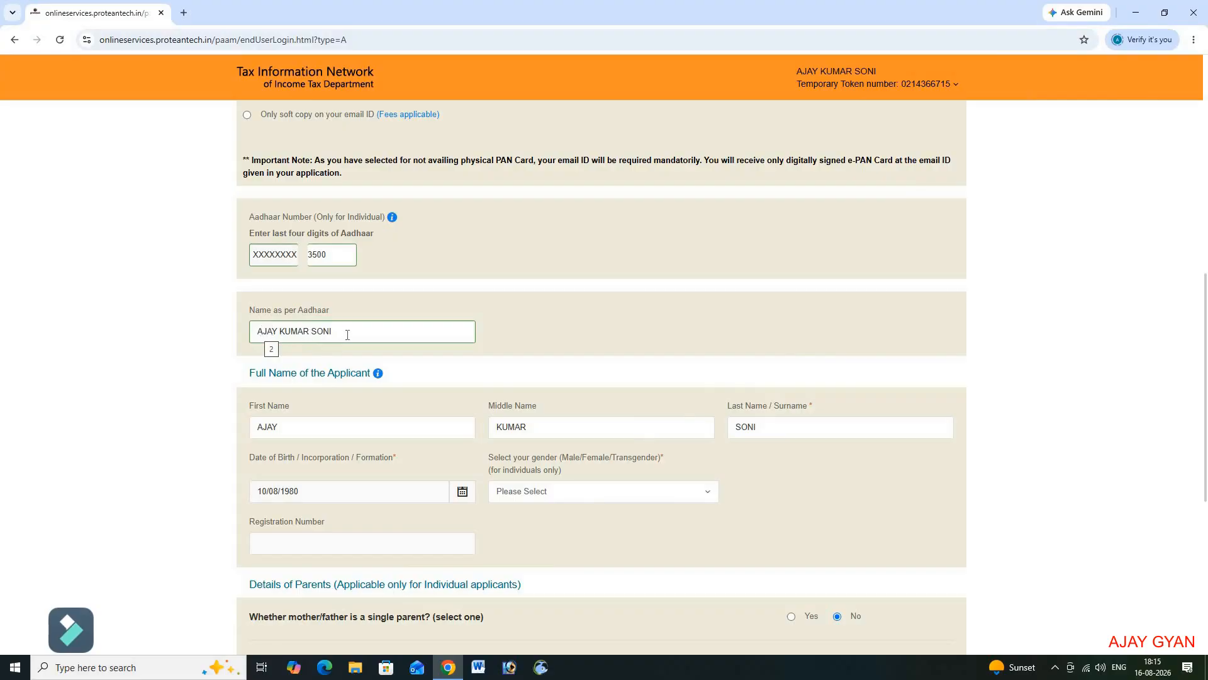
{"action": "scroll", "coordinate": [347, 334], "scroll_direction": "down", "scroll_amount": 2}
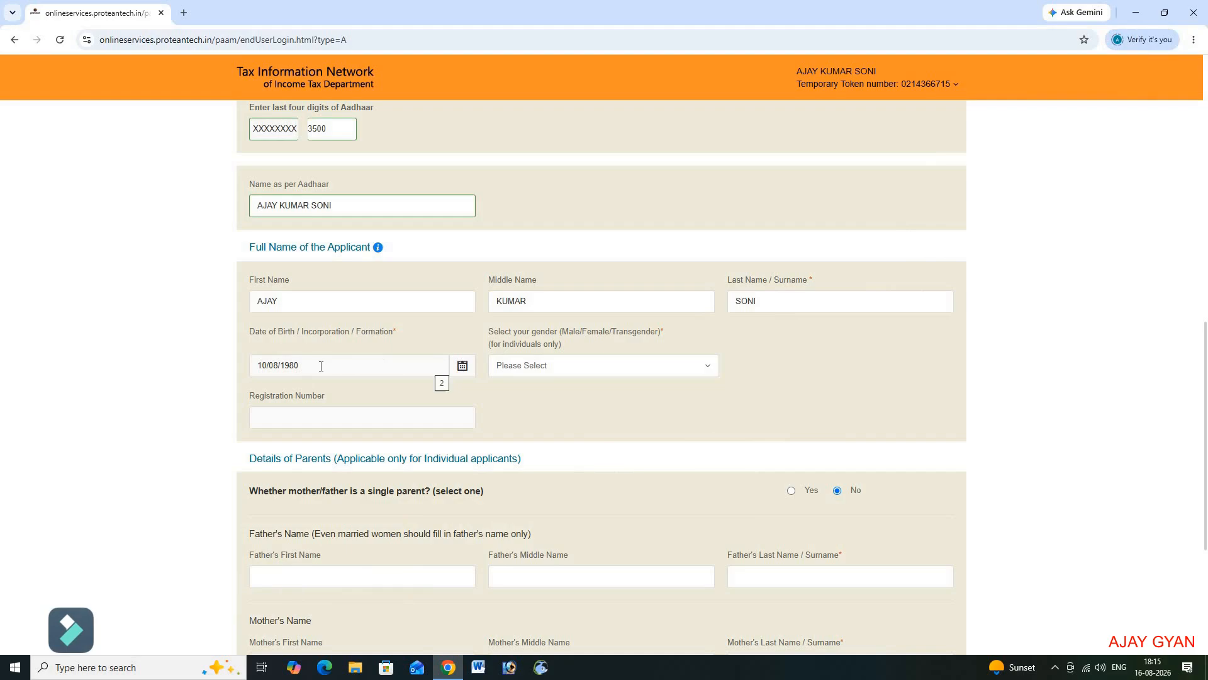
Step: Select Male as the applicant's gender
{"action": "left_click", "coordinate": [565, 371]}
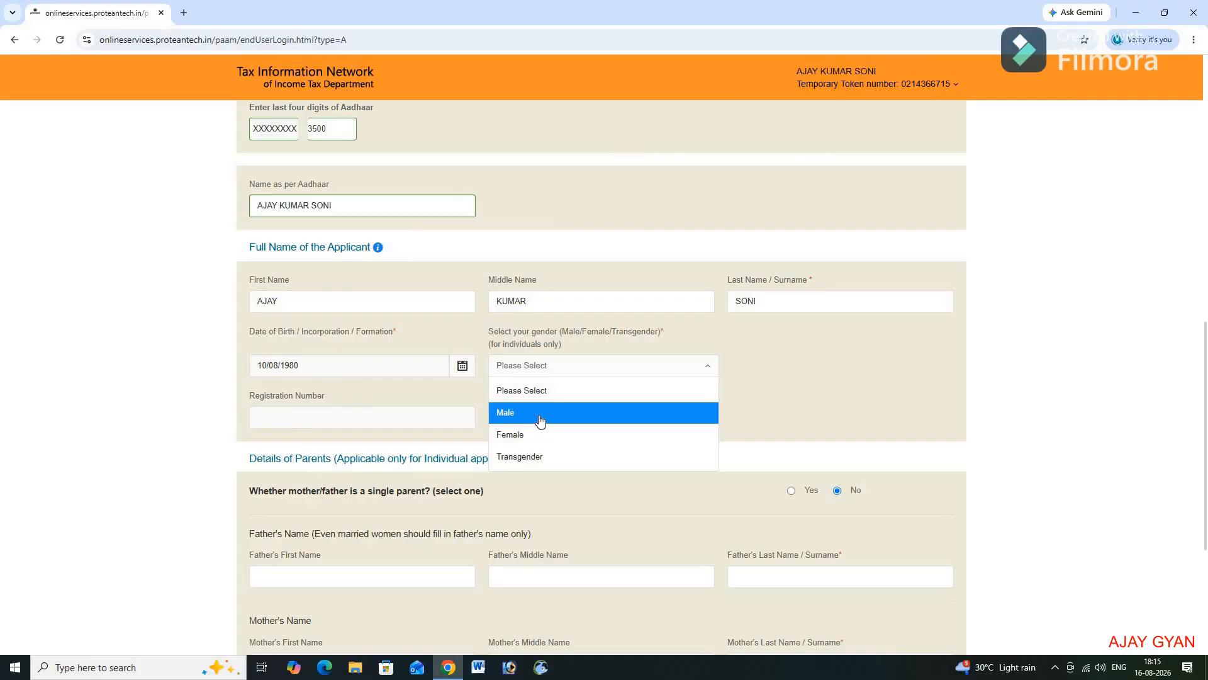
{"action": "left_click", "coordinate": [540, 420]}
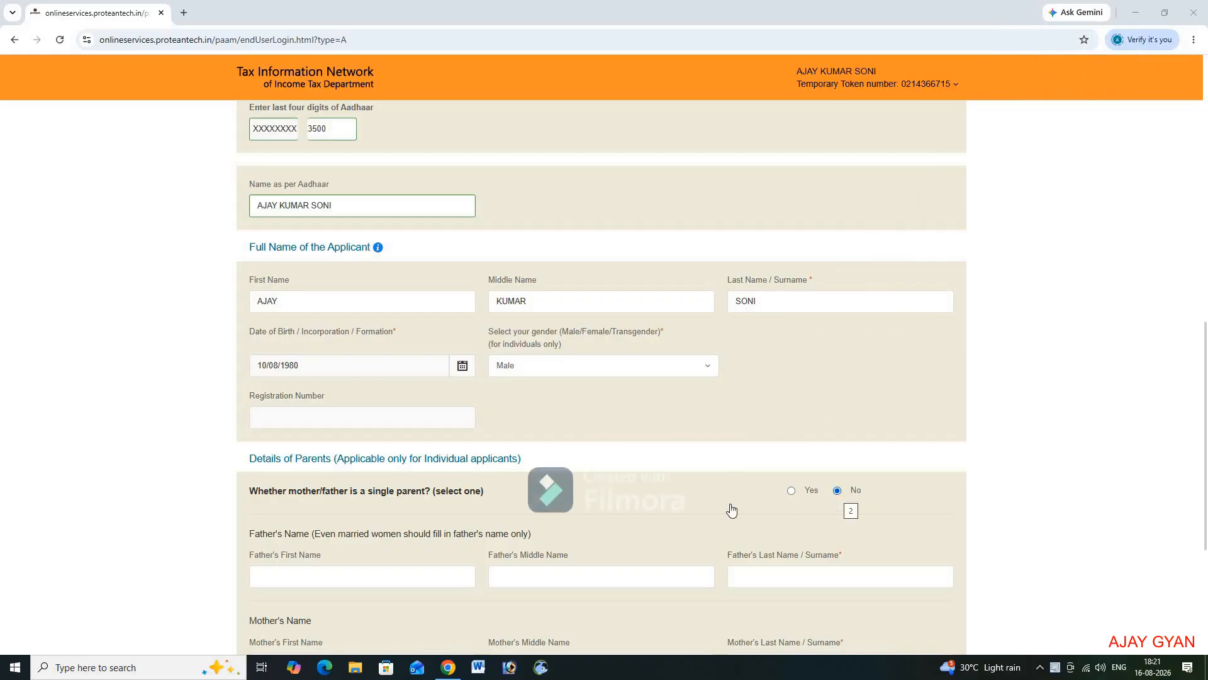
Step: Scroll down the personal details form toward the parents' details section
{"action": "scroll", "coordinate": [500, 527], "scroll_direction": "down", "scroll_amount": 4}
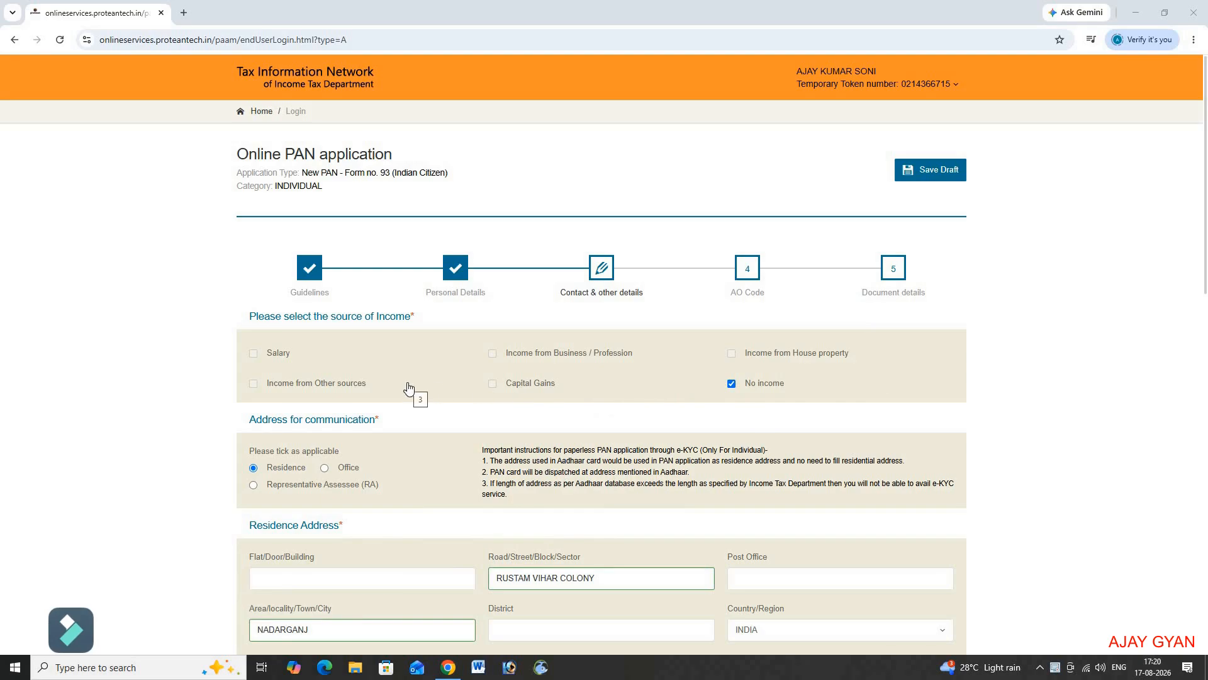
Step: Keep INDIA as the residence country and UTTAR PRADESH as the residence state
{"action": "scroll", "coordinate": [408, 387], "scroll_direction": "down", "scroll_amount": 2}
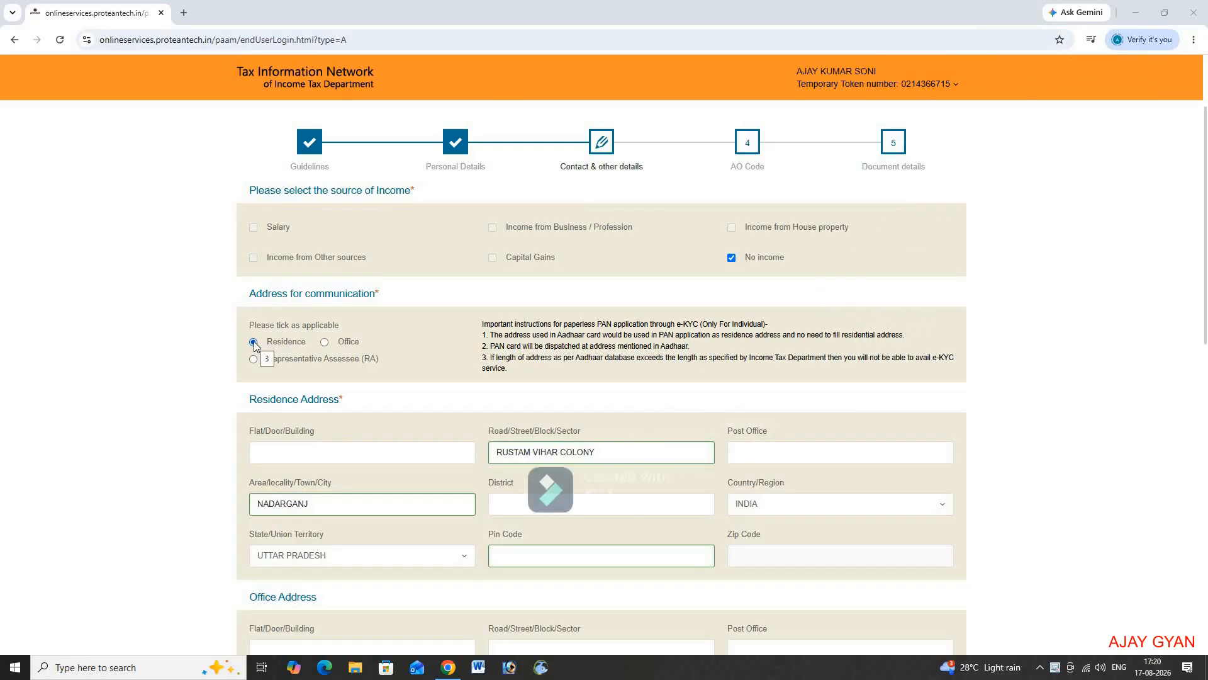
{"action": "scroll", "coordinate": [254, 341], "scroll_direction": "down", "scroll_amount": 3}
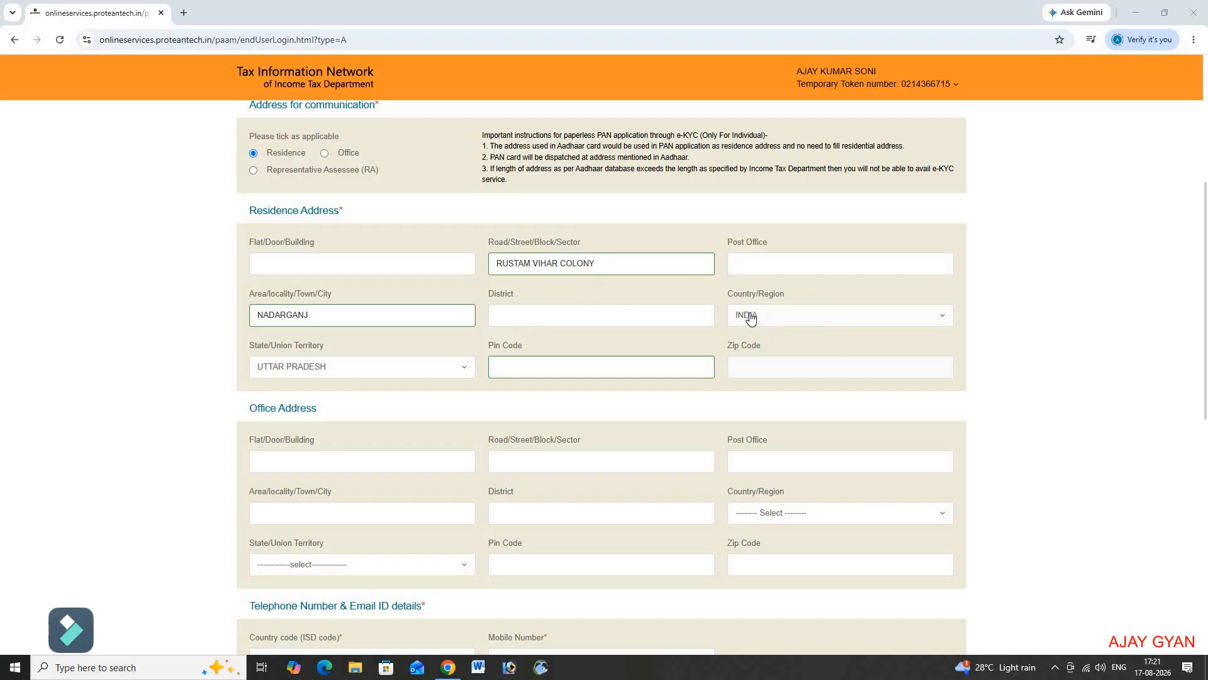
{"action": "left_click", "coordinate": [779, 315]}
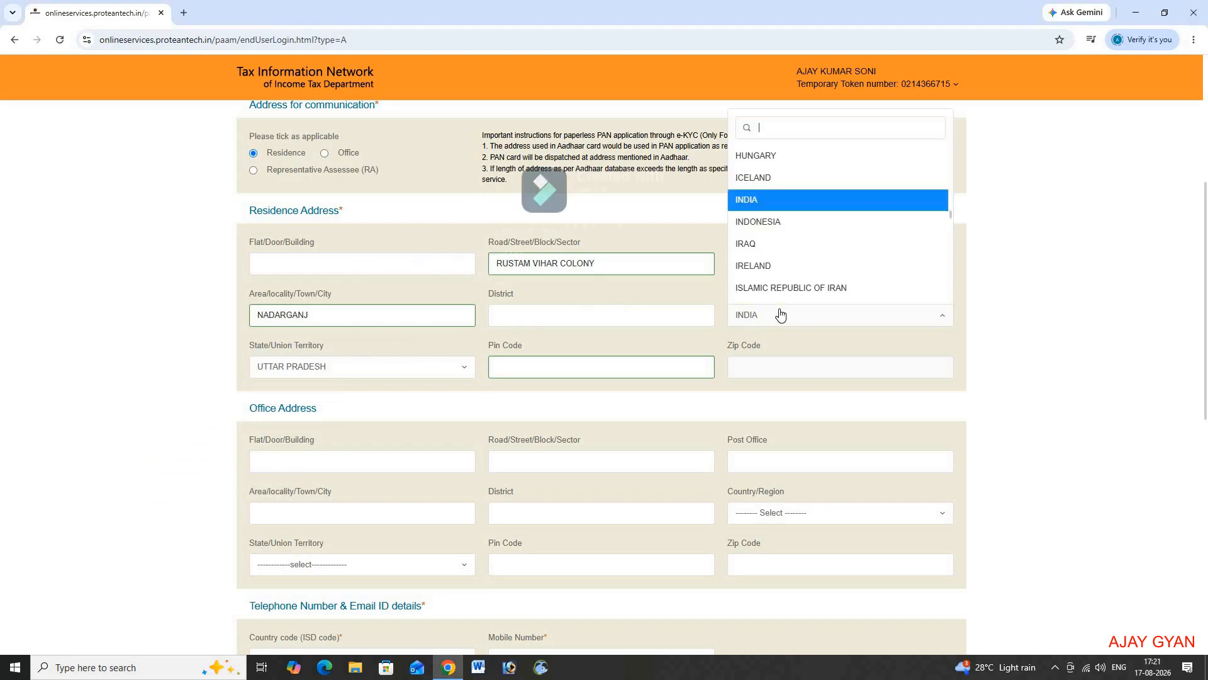
{"action": "left_click", "coordinate": [780, 314]}
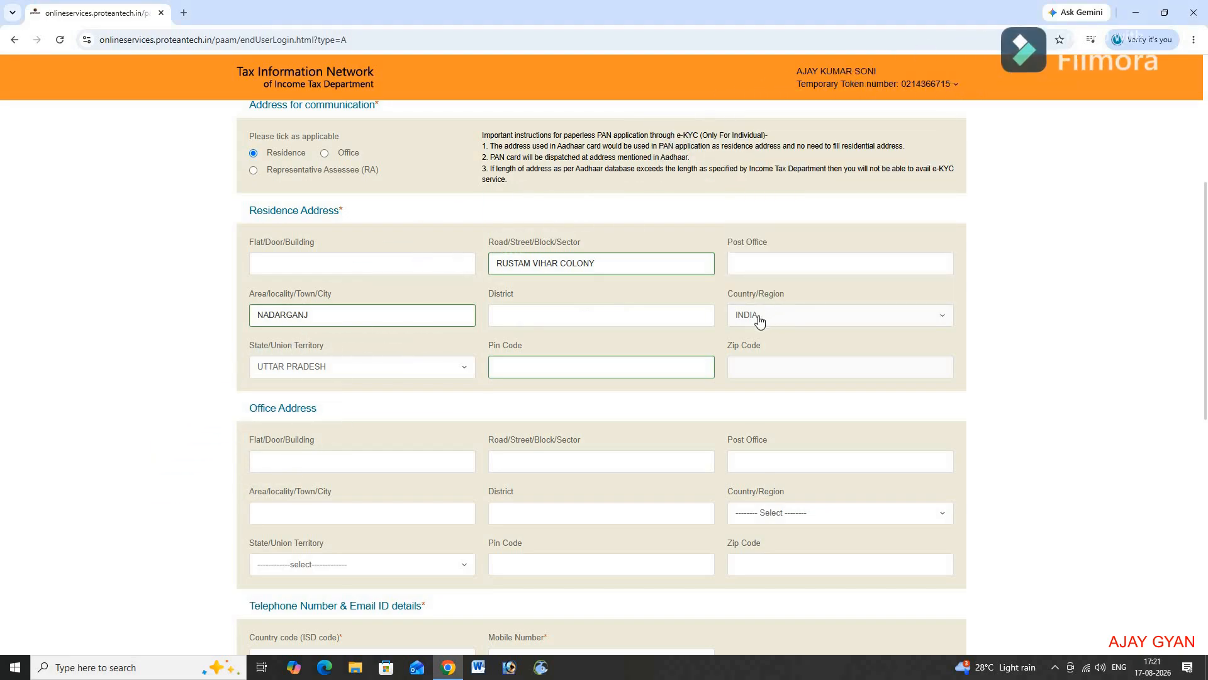
{"action": "left_click", "coordinate": [409, 368]}
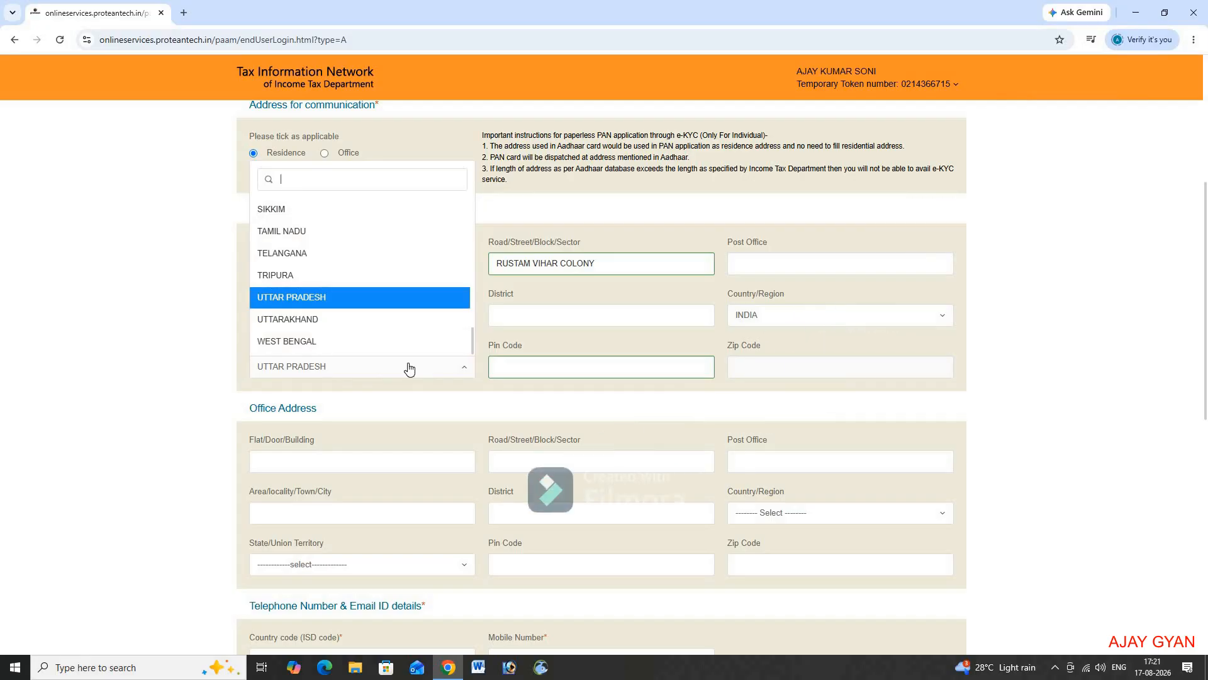
{"action": "left_click", "coordinate": [409, 368]}
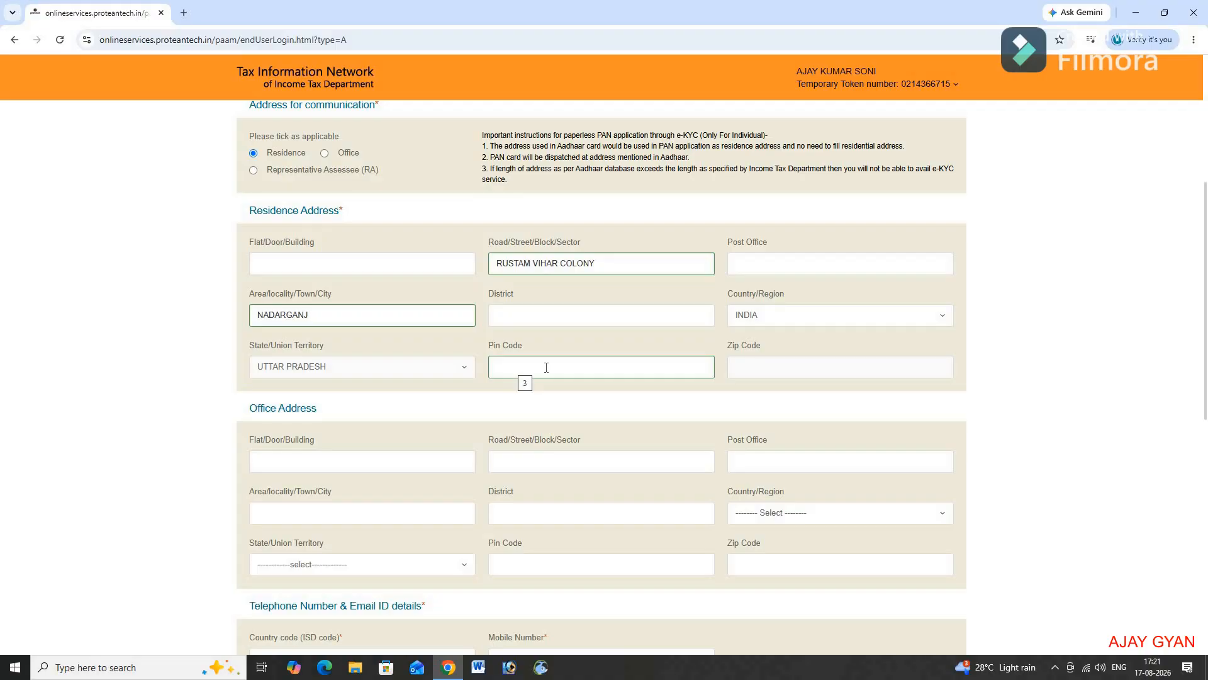
Step: Keep INDIA (91) as the phone country code
{"action": "scroll", "coordinate": [546, 367], "scroll_direction": "down", "scroll_amount": 3}
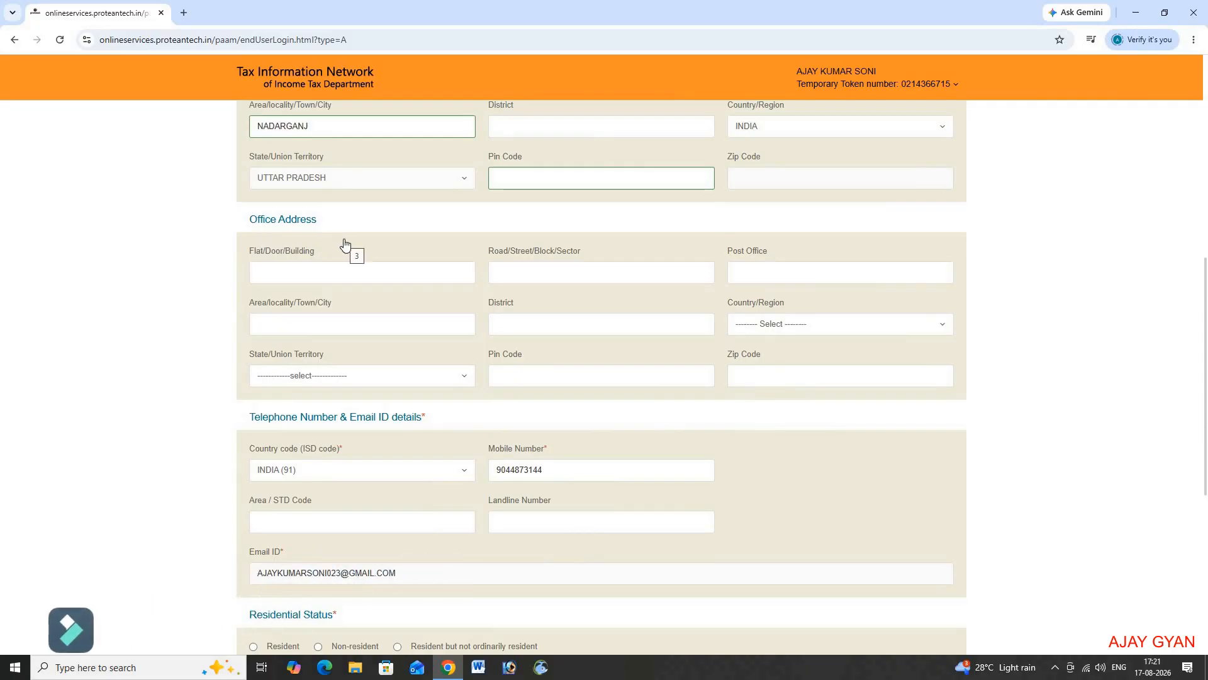
{"action": "scroll", "coordinate": [344, 244], "scroll_direction": "down", "scroll_amount": 2}
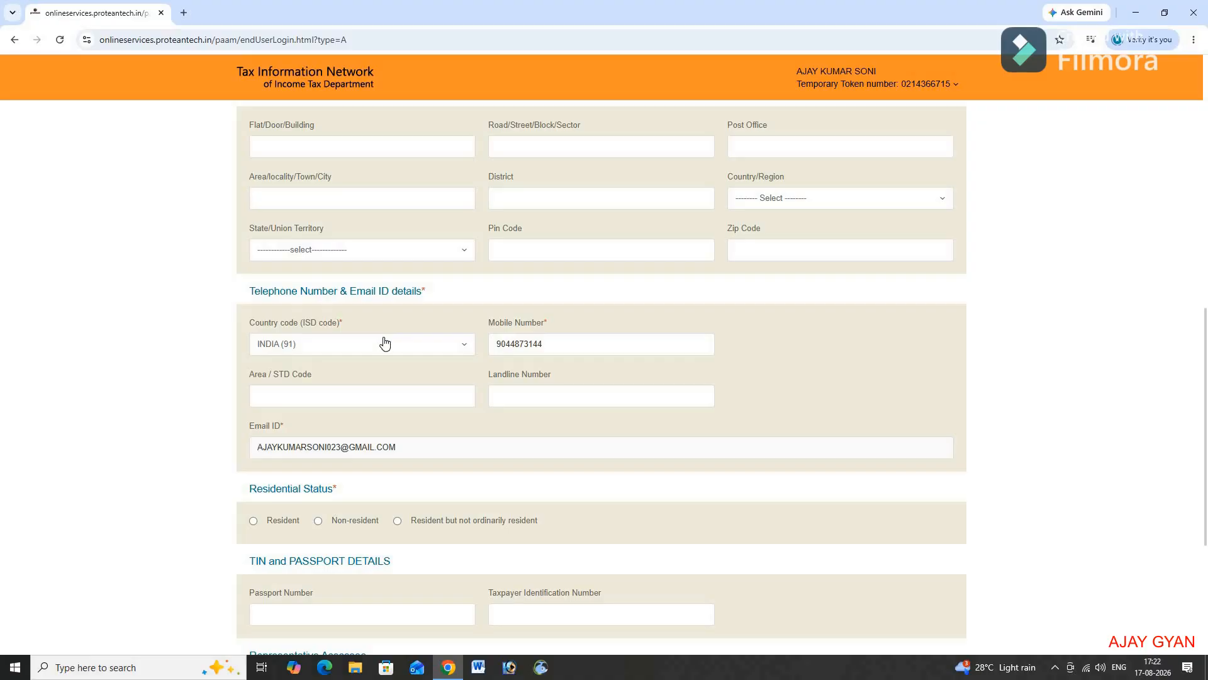
{"action": "left_click", "coordinate": [328, 347]}
{"action": "left_click", "coordinate": [328, 348]}
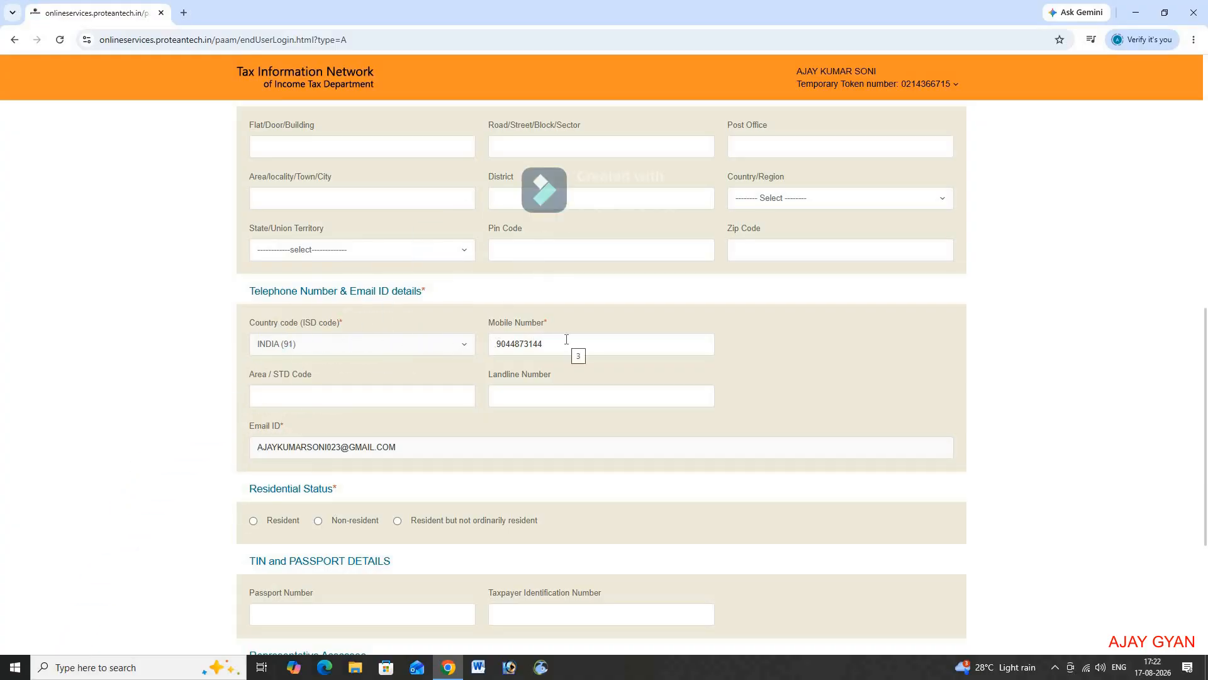
Step: Mark the applicant's residential status as Resident and continue to the AO Code step
{"action": "scroll", "coordinate": [566, 340], "scroll_direction": "down", "scroll_amount": 3}
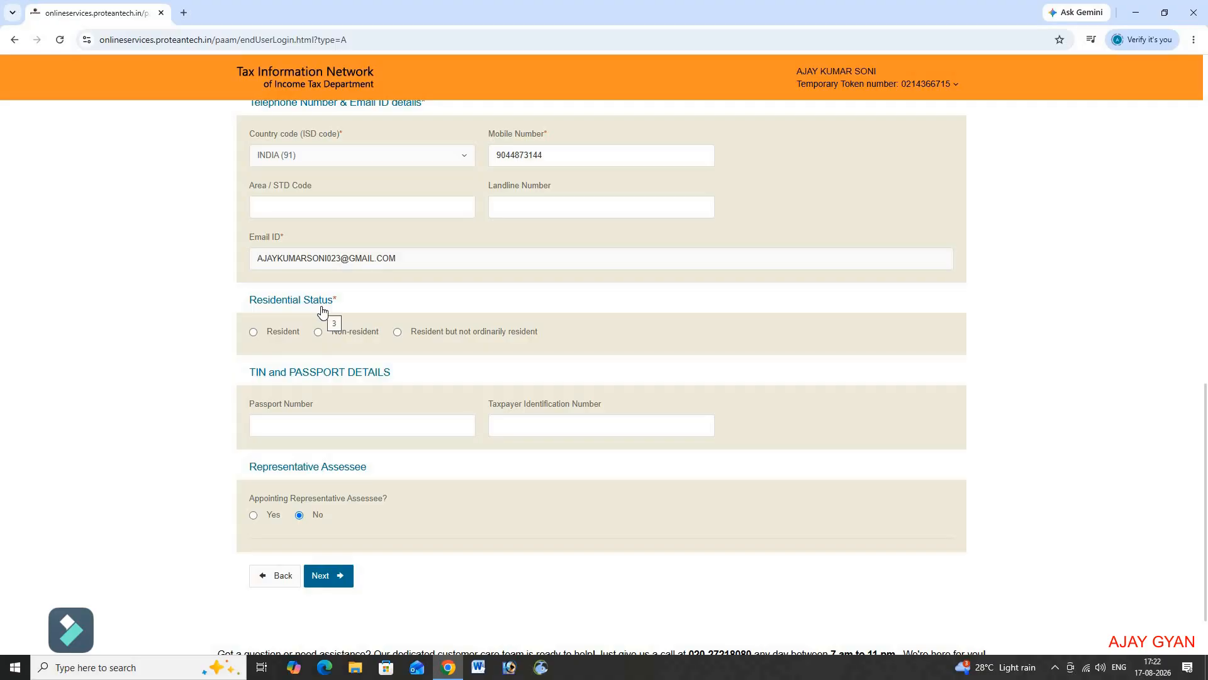
{"action": "left_click", "coordinate": [254, 332]}
{"action": "left_click", "coordinate": [329, 582]}
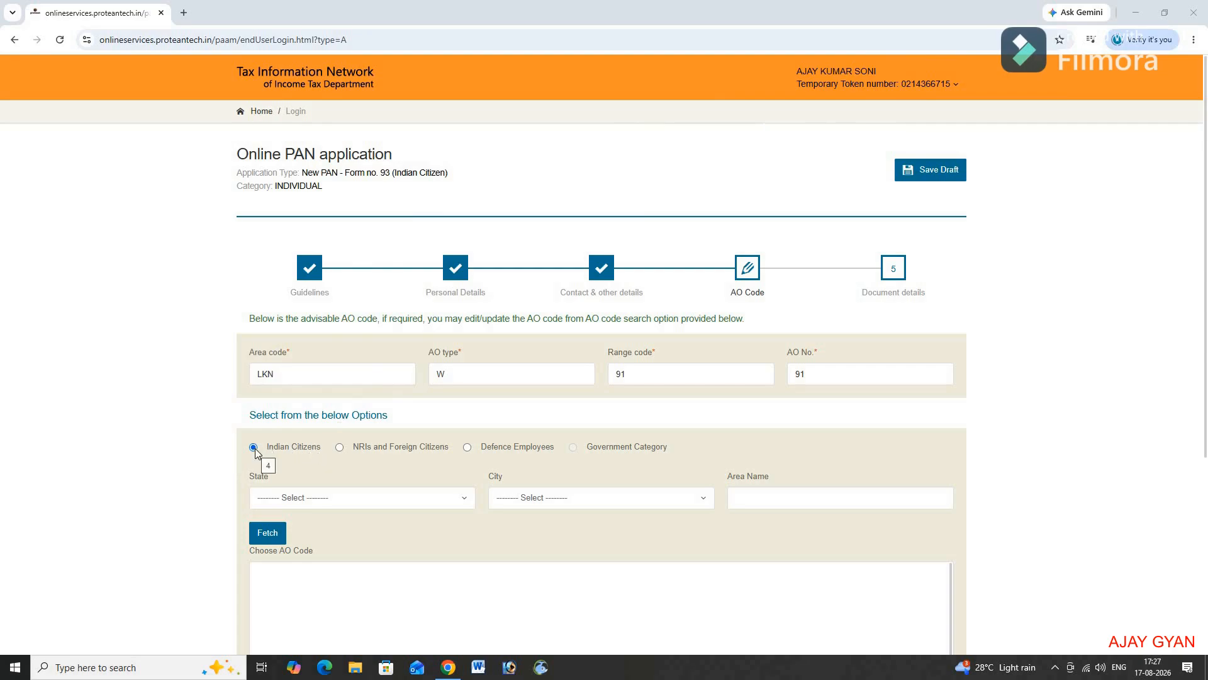
Step: Fetch AO codes for UTTAR PRADESH and LUCKNOW, keep ITO-2(1), and proceed to Document details
{"action": "left_click", "coordinate": [339, 504]}
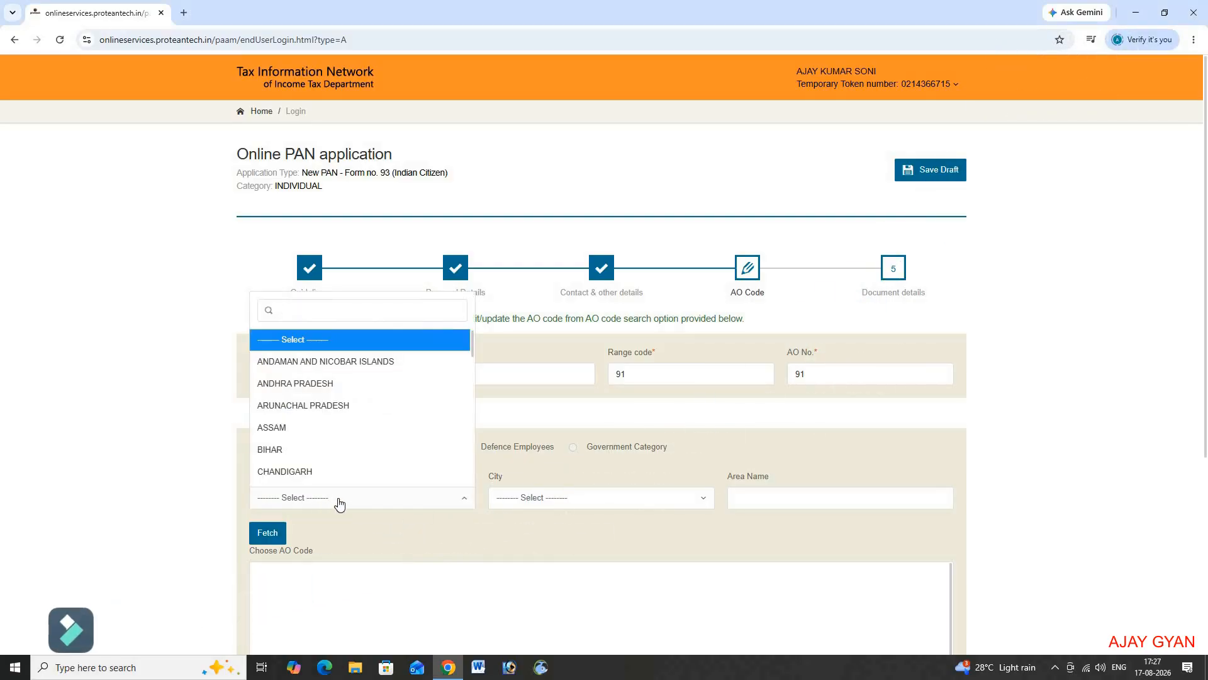
{"action": "type", "text": "ut"}
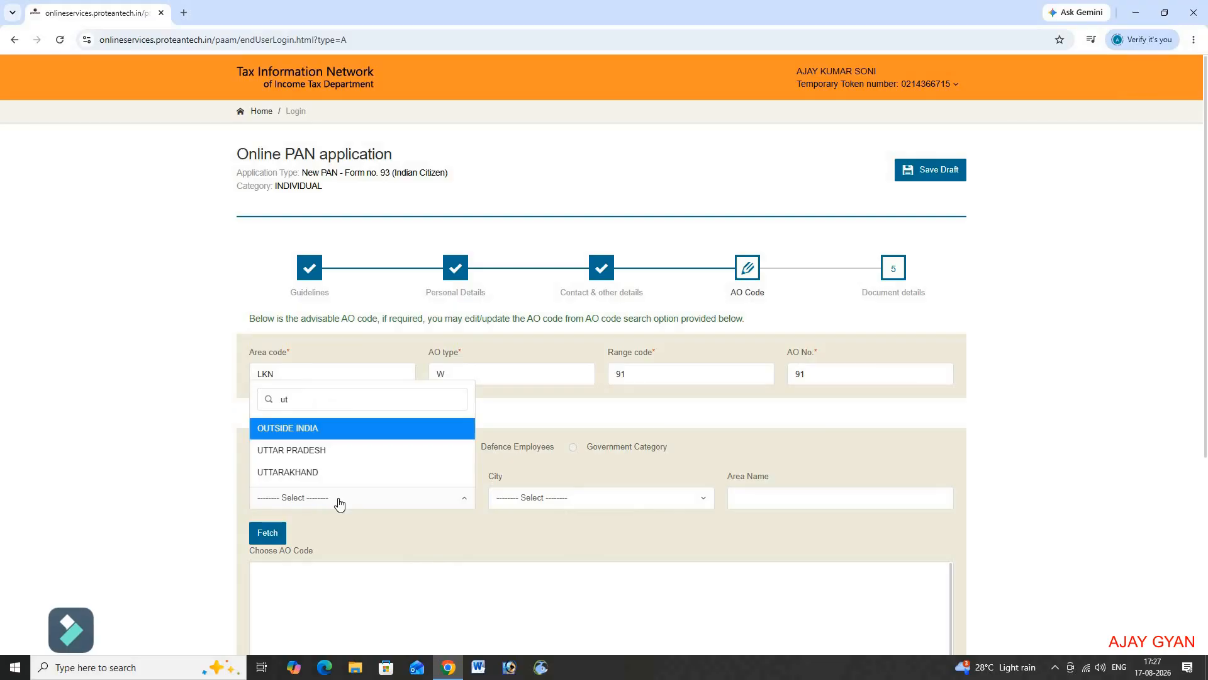
{"action": "key", "text": "Down"}
{"action": "key", "text": "Return"}
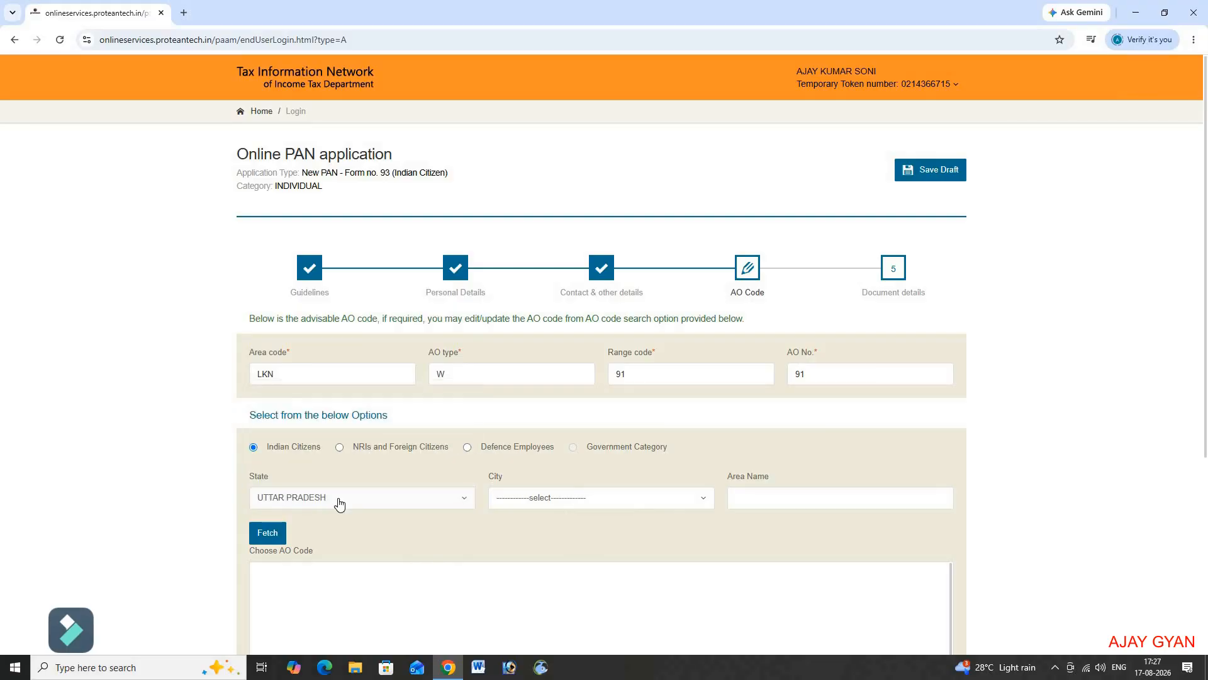
{"action": "left_click", "coordinate": [560, 501]}
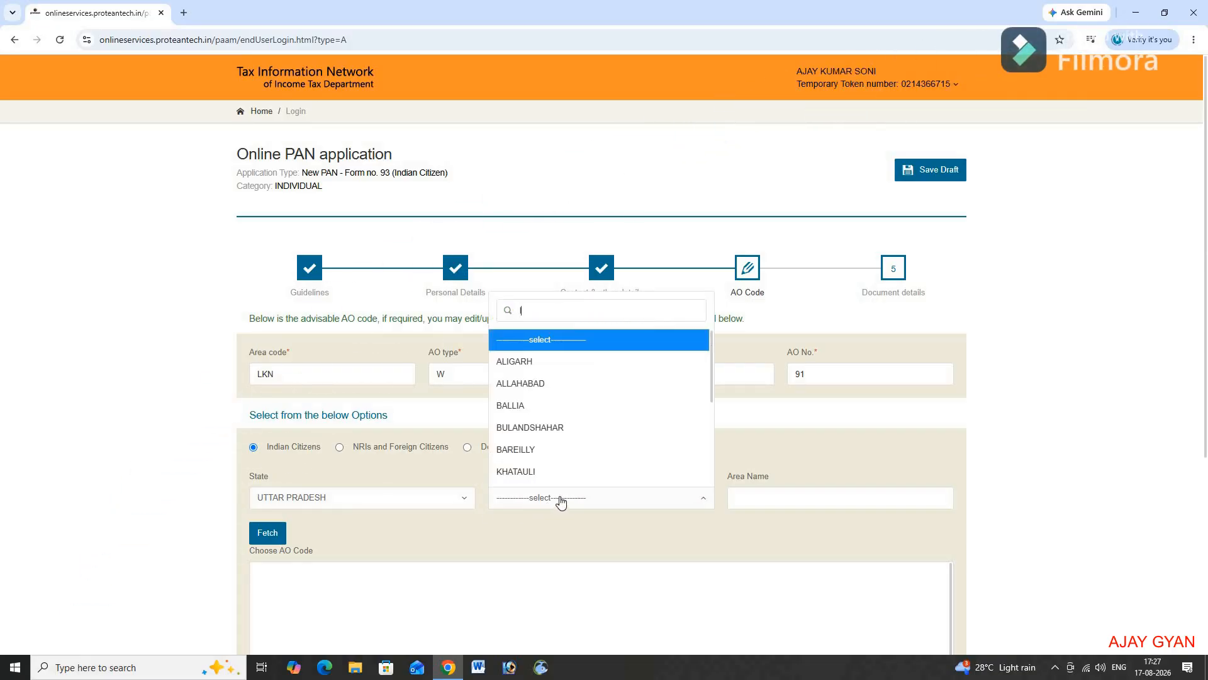
{"action": "type", "text": "lu"}
{"action": "key", "text": "Return"}
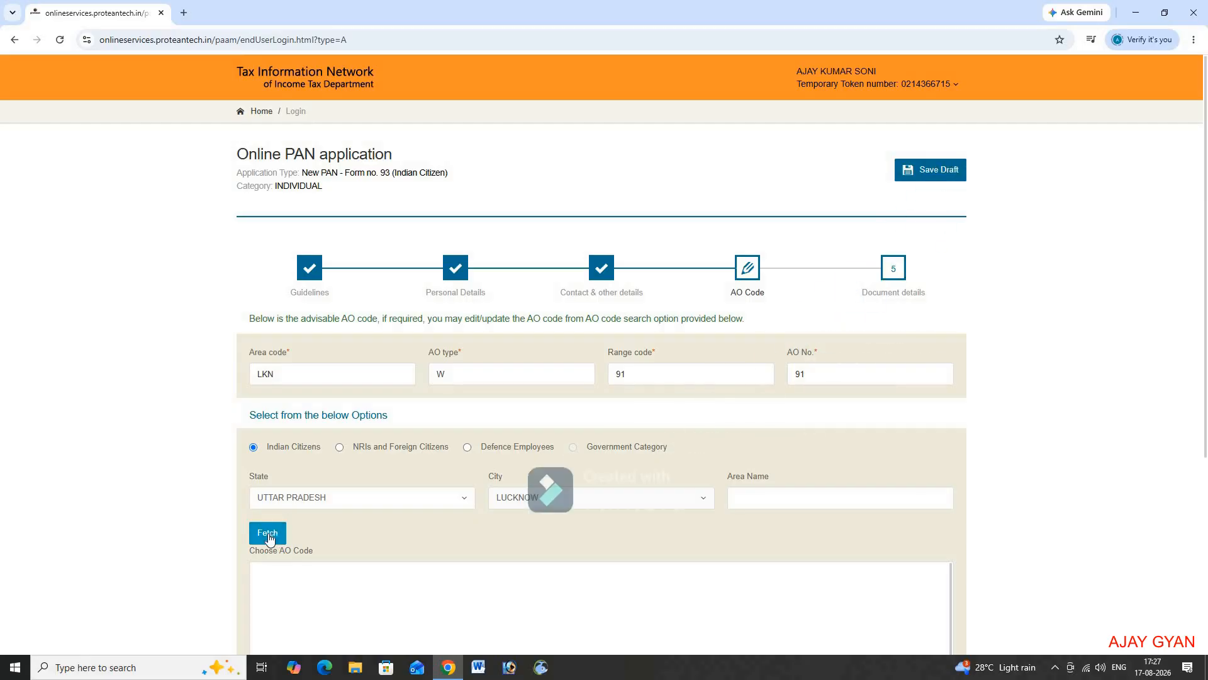
{"action": "left_click", "coordinate": [270, 533]}
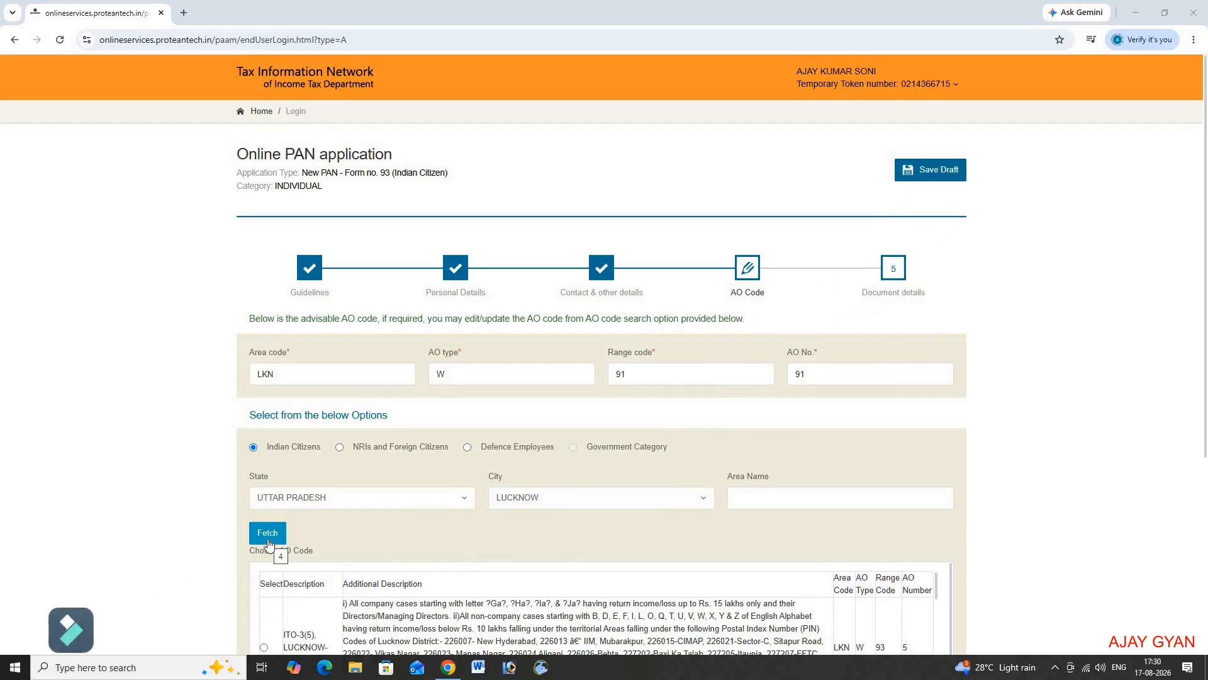
{"action": "scroll", "coordinate": [270, 543], "scroll_direction": "down", "scroll_amount": 3}
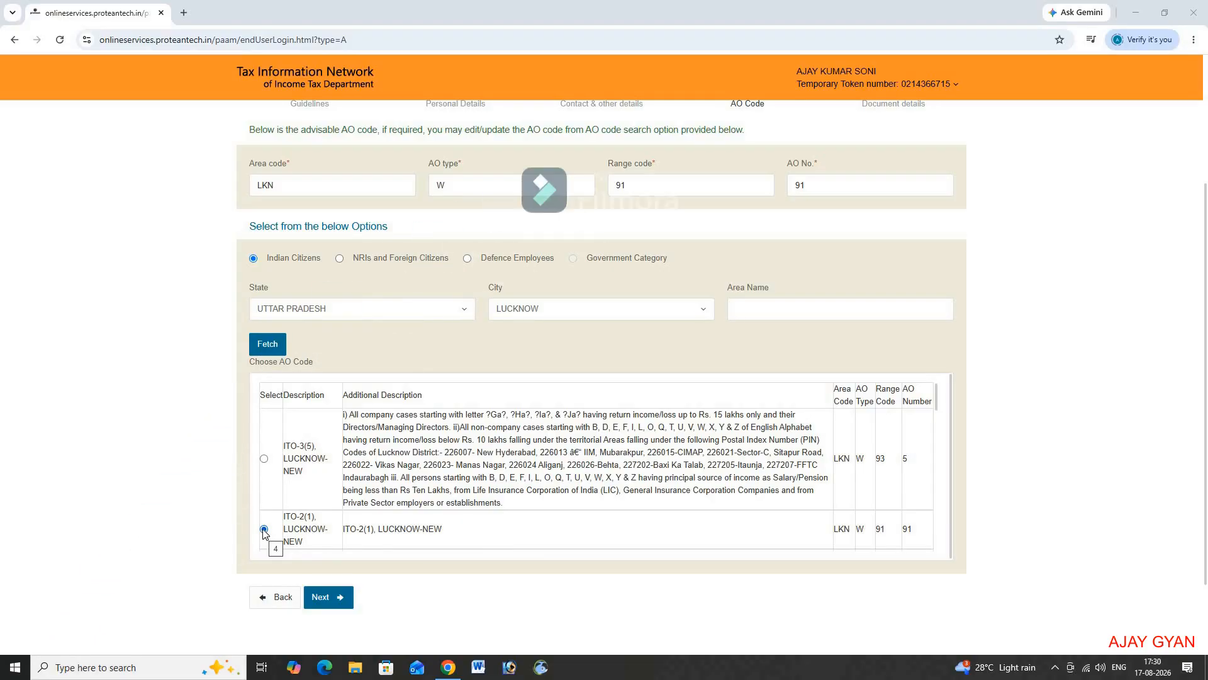
{"action": "left_click", "coordinate": [324, 601]}
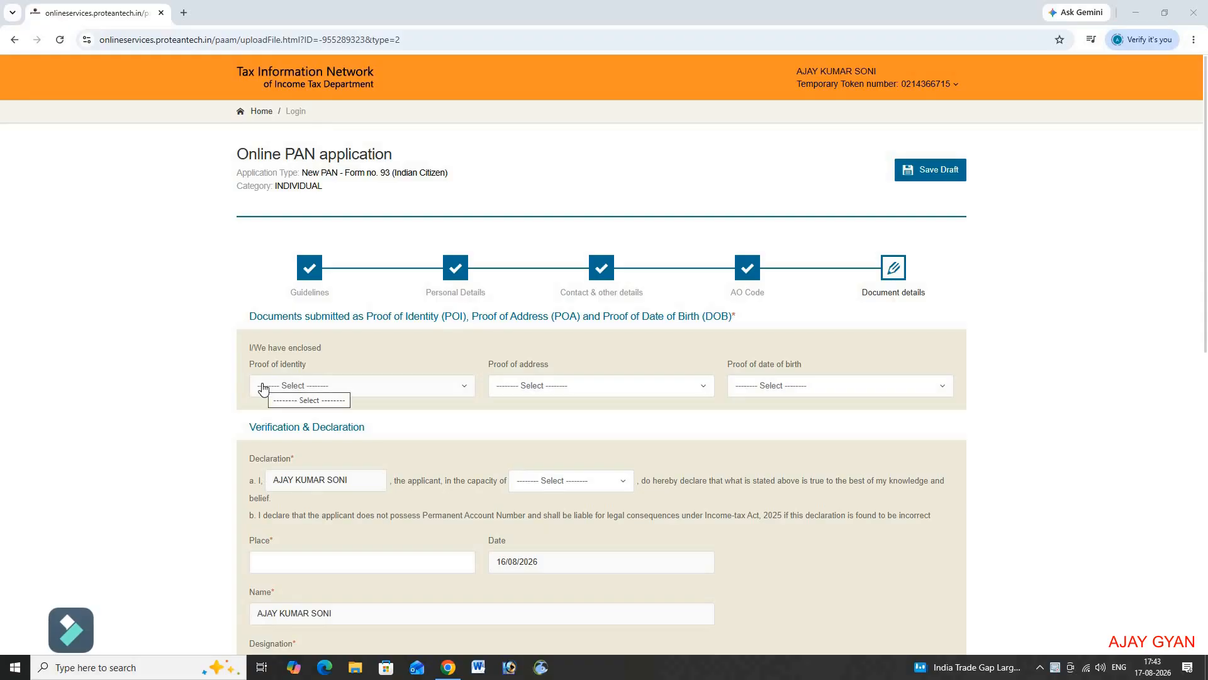
Step: Choose 'AADHAAR Card issued by the Unique Identification Authority of India' as proof of identity
{"action": "left_click", "coordinate": [341, 386]}
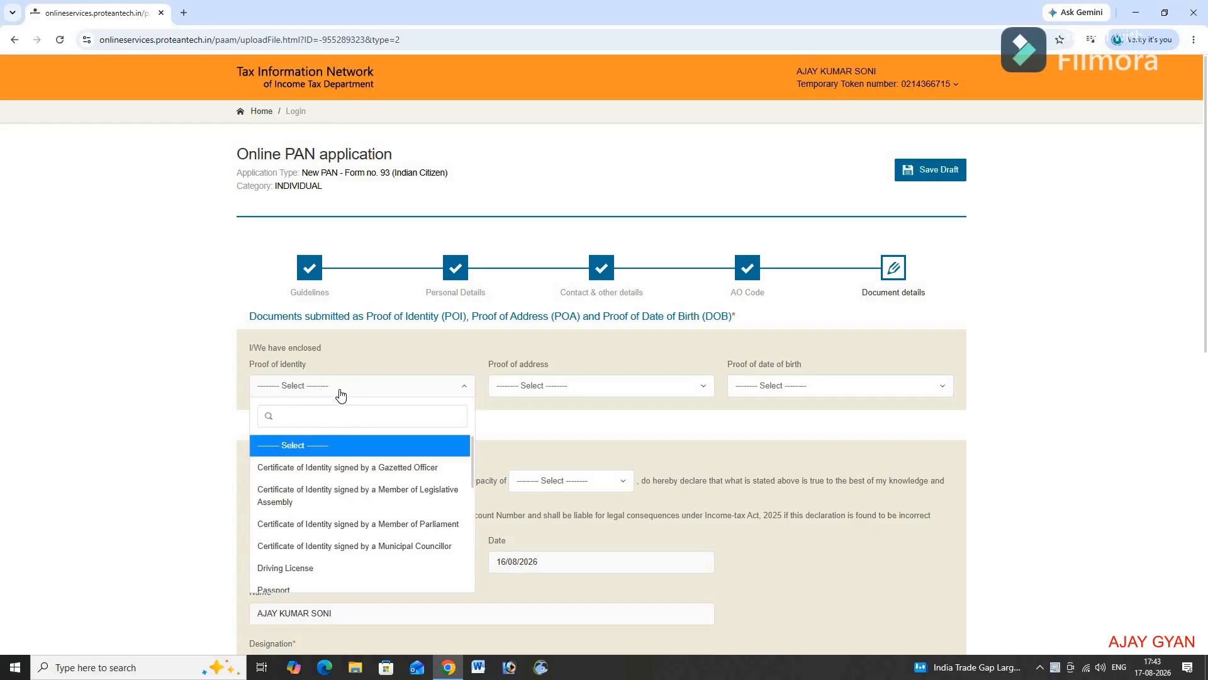
{"action": "scroll", "coordinate": [338, 466], "scroll_direction": "down", "scroll_amount": 2}
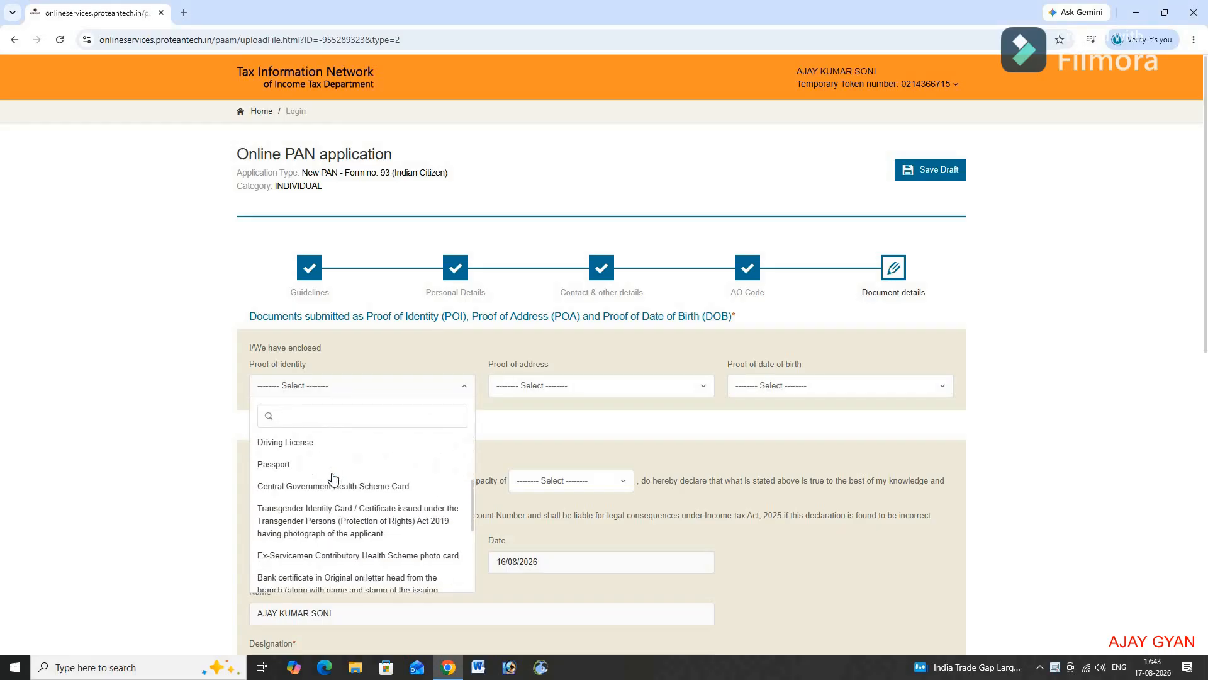
{"action": "scroll", "coordinate": [333, 479], "scroll_direction": "down", "scroll_amount": 4}
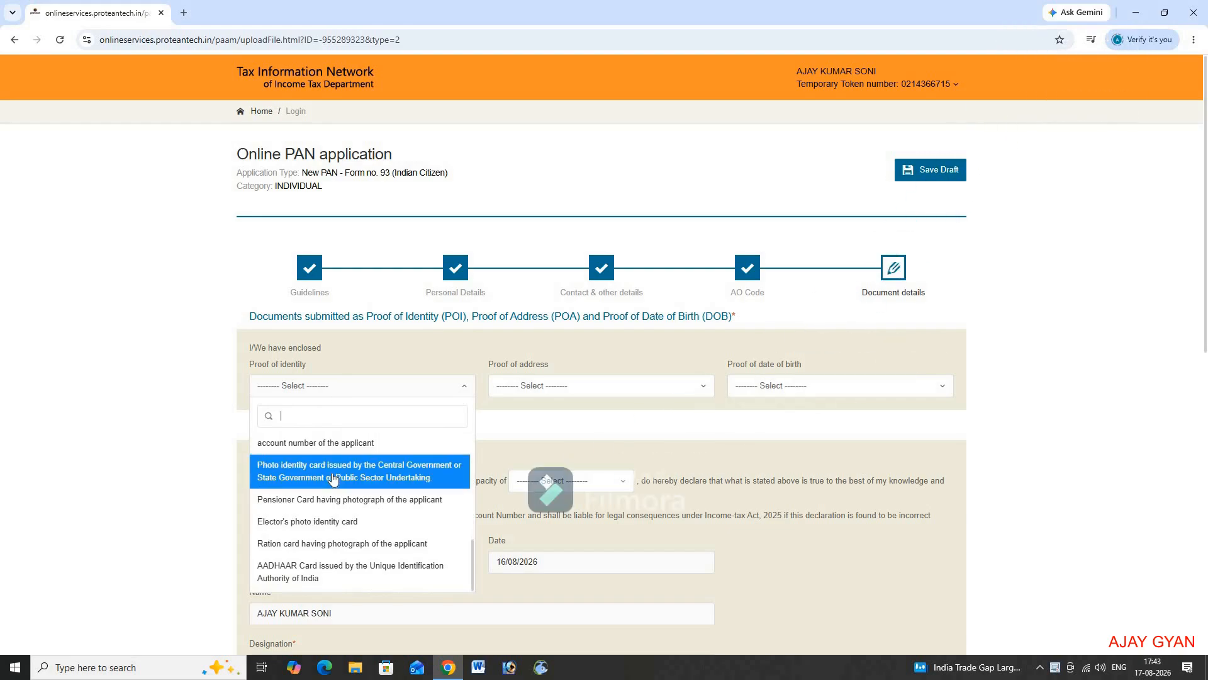
{"action": "left_click", "coordinate": [321, 567]}
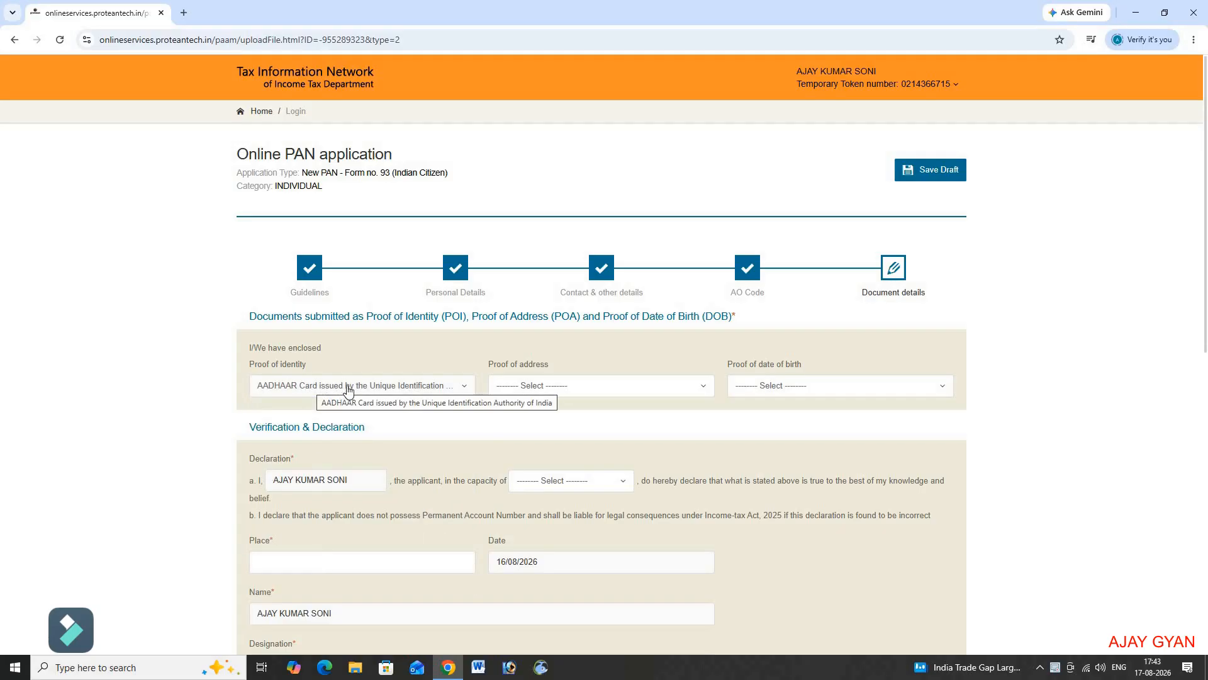
Step: Set the proof of address to the AADHAAR Card
{"action": "left_click", "coordinate": [537, 388]}
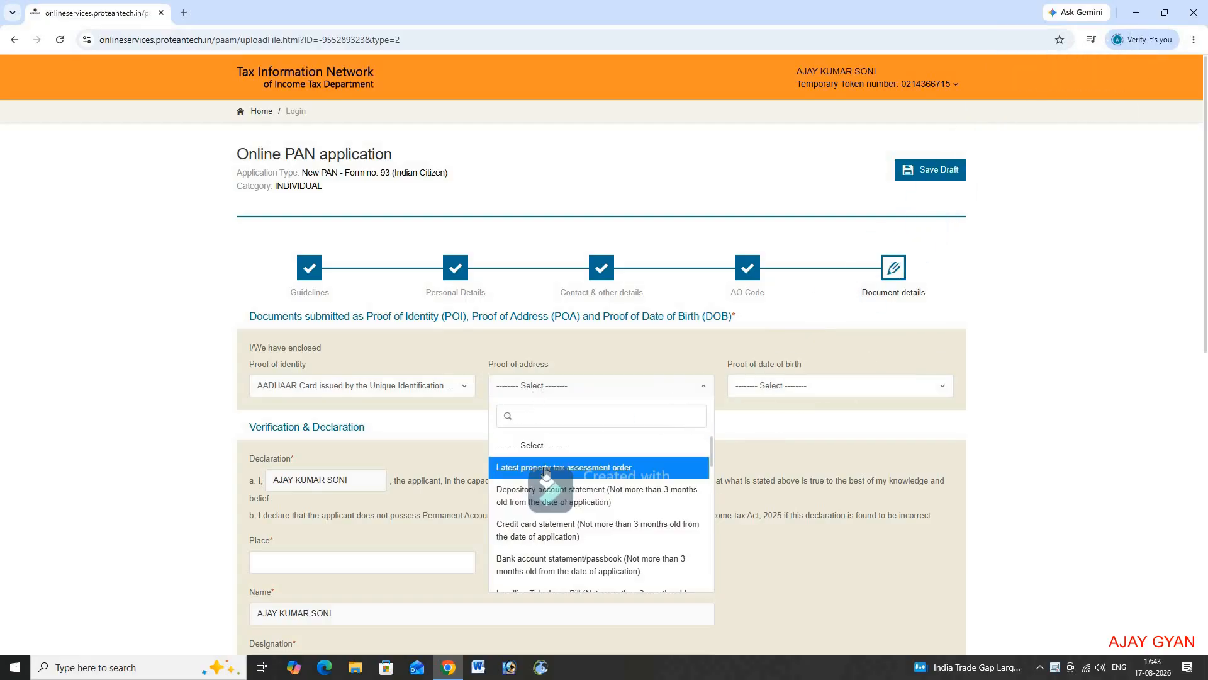
{"action": "scroll", "coordinate": [584, 482], "scroll_direction": "down", "scroll_amount": 5}
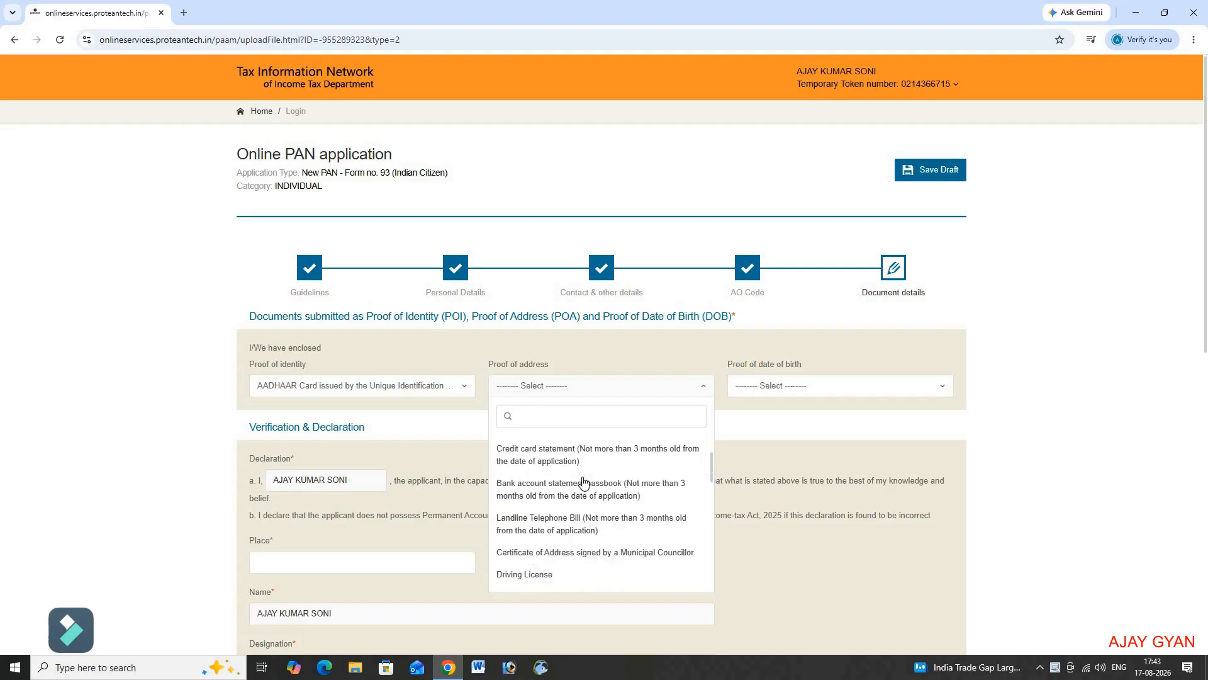
{"action": "scroll", "coordinate": [584, 482], "scroll_direction": "down", "scroll_amount": 5}
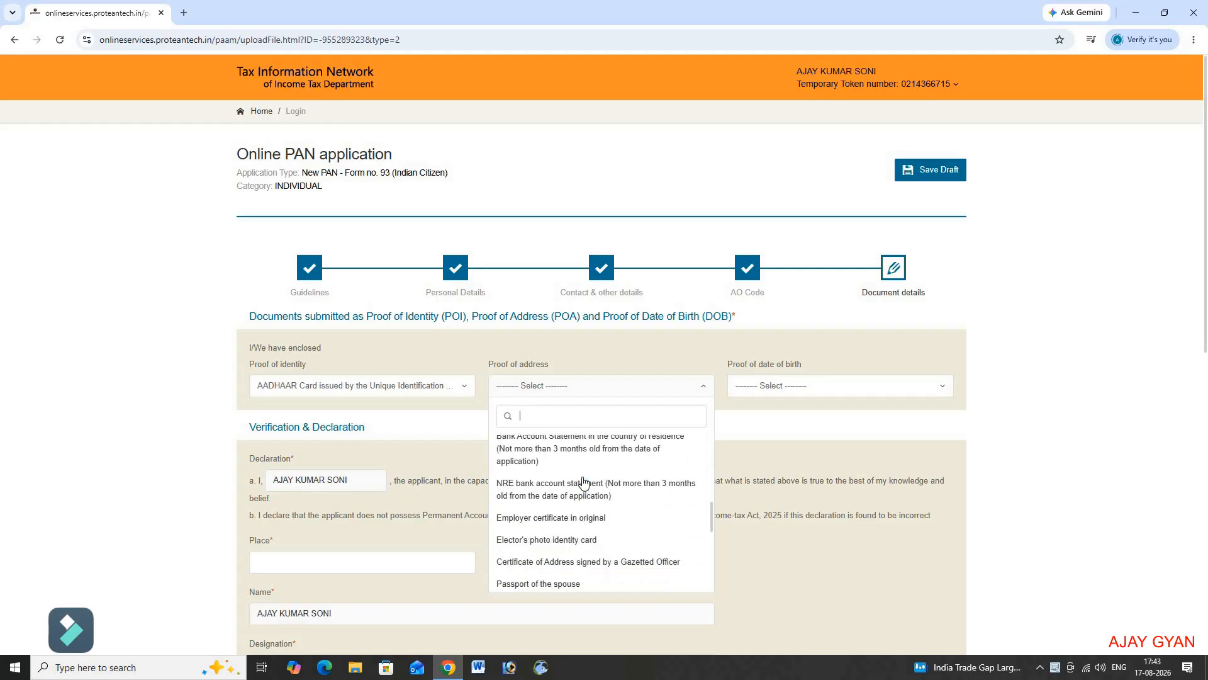
{"action": "scroll", "coordinate": [583, 482], "scroll_direction": "down", "scroll_amount": 2}
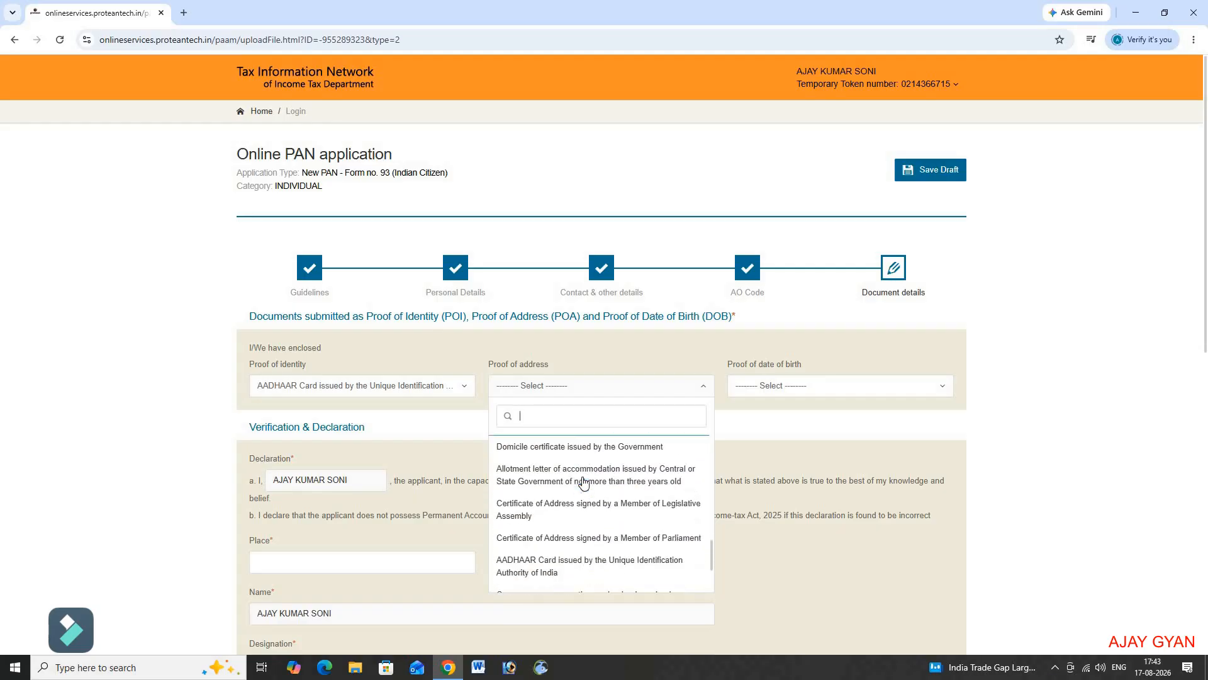
{"action": "left_click", "coordinate": [568, 555]}
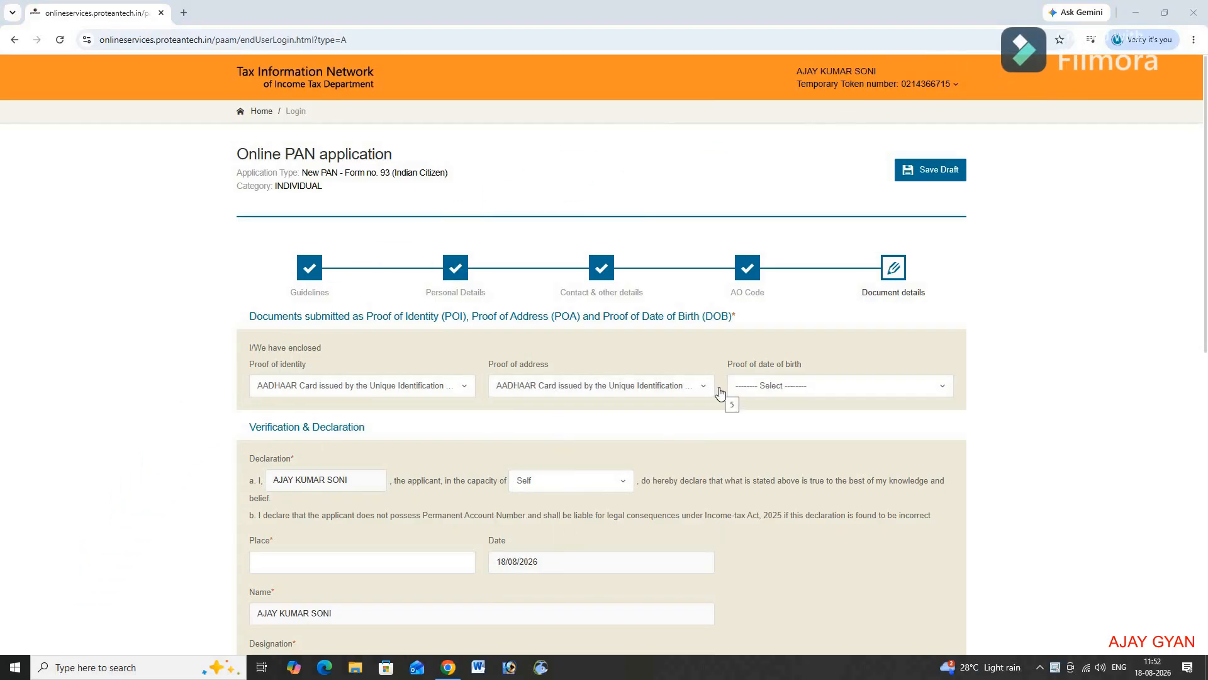
Step: Set the proof of date of birth to the domicile certificate issued by the Government
{"action": "left_click", "coordinate": [795, 390]}
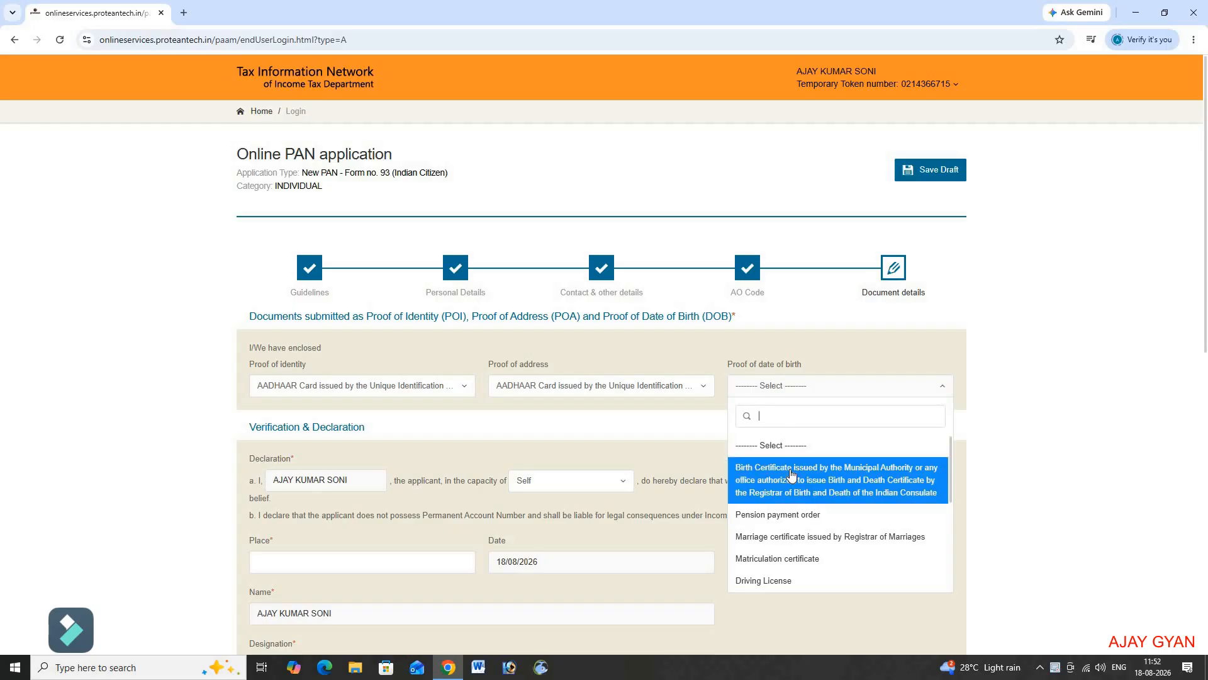
{"action": "scroll", "coordinate": [791, 473], "scroll_direction": "down", "scroll_amount": 3}
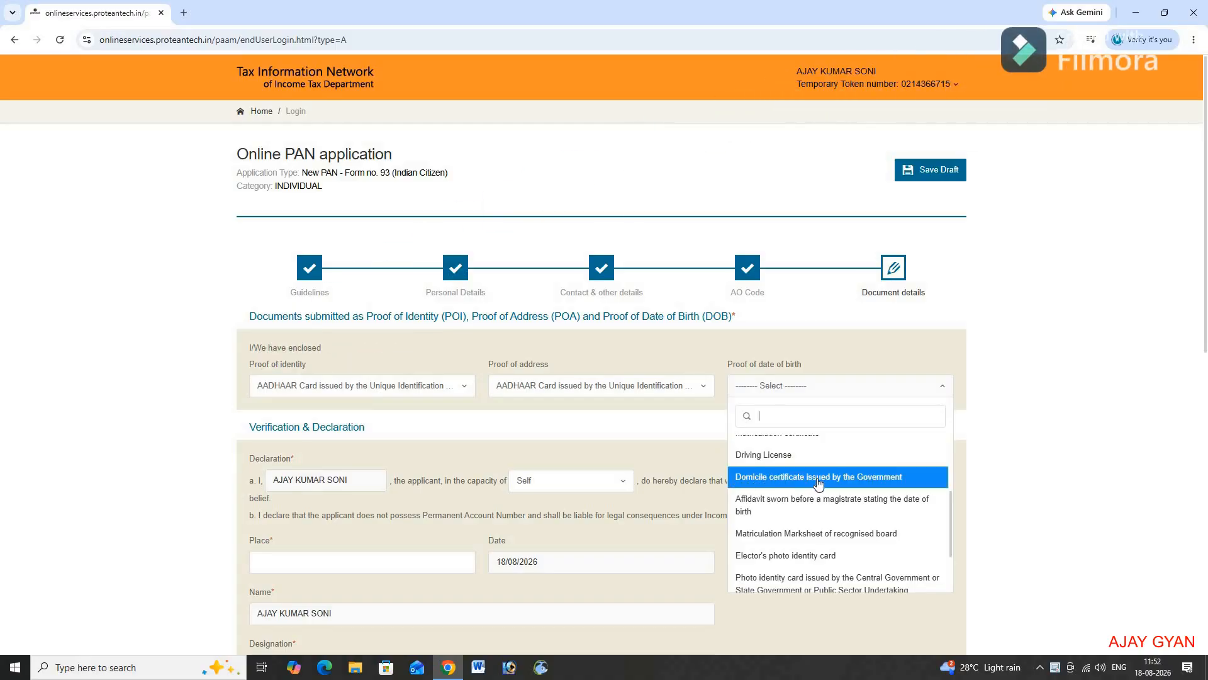
{"action": "left_click", "coordinate": [871, 484]}
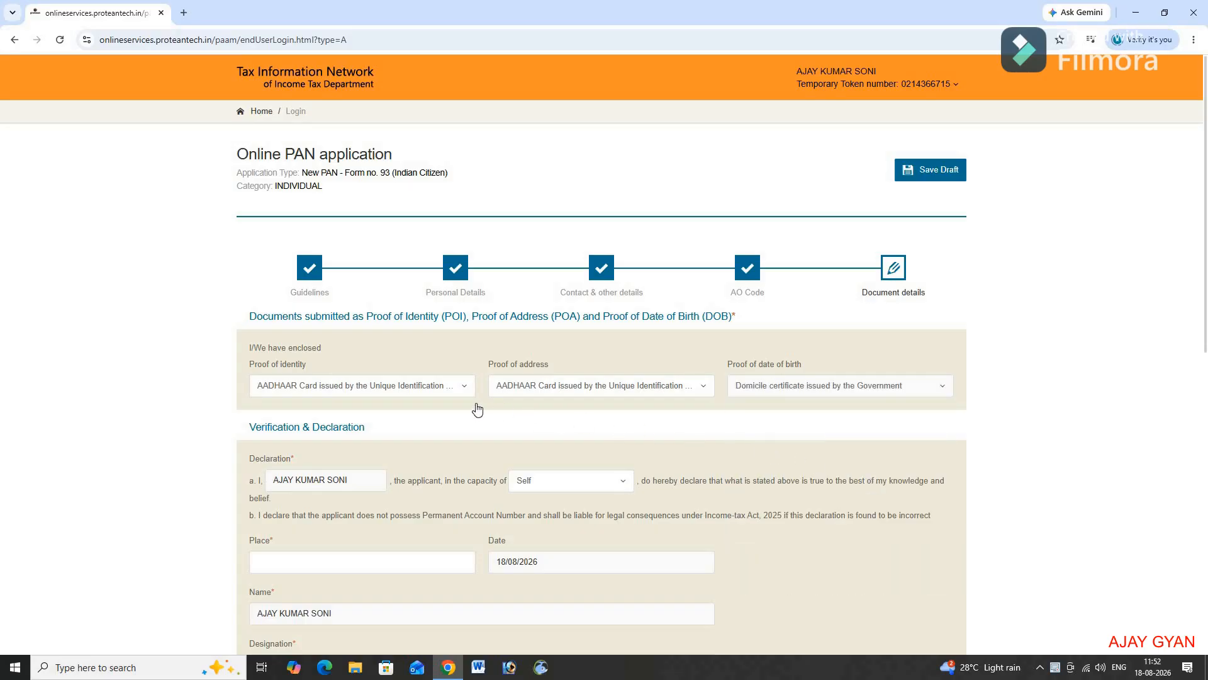
{"action": "scroll", "coordinate": [476, 410], "scroll_direction": "down", "scroll_amount": 1}
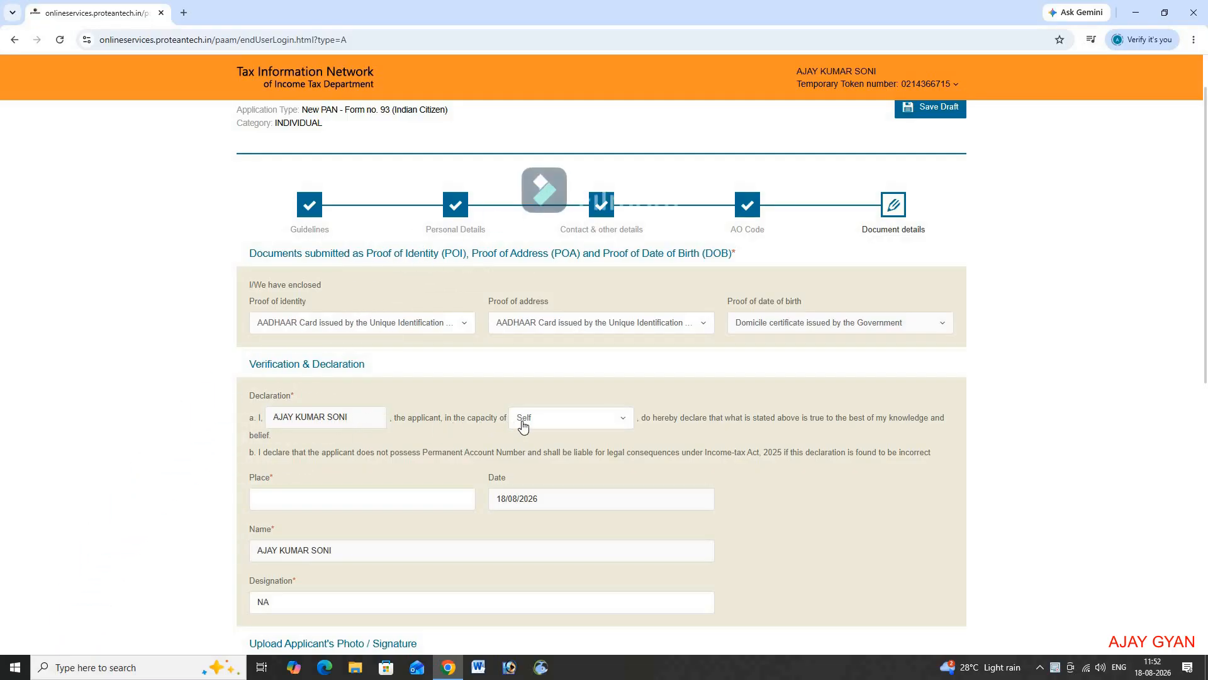
{"action": "left_click", "coordinate": [555, 423]}
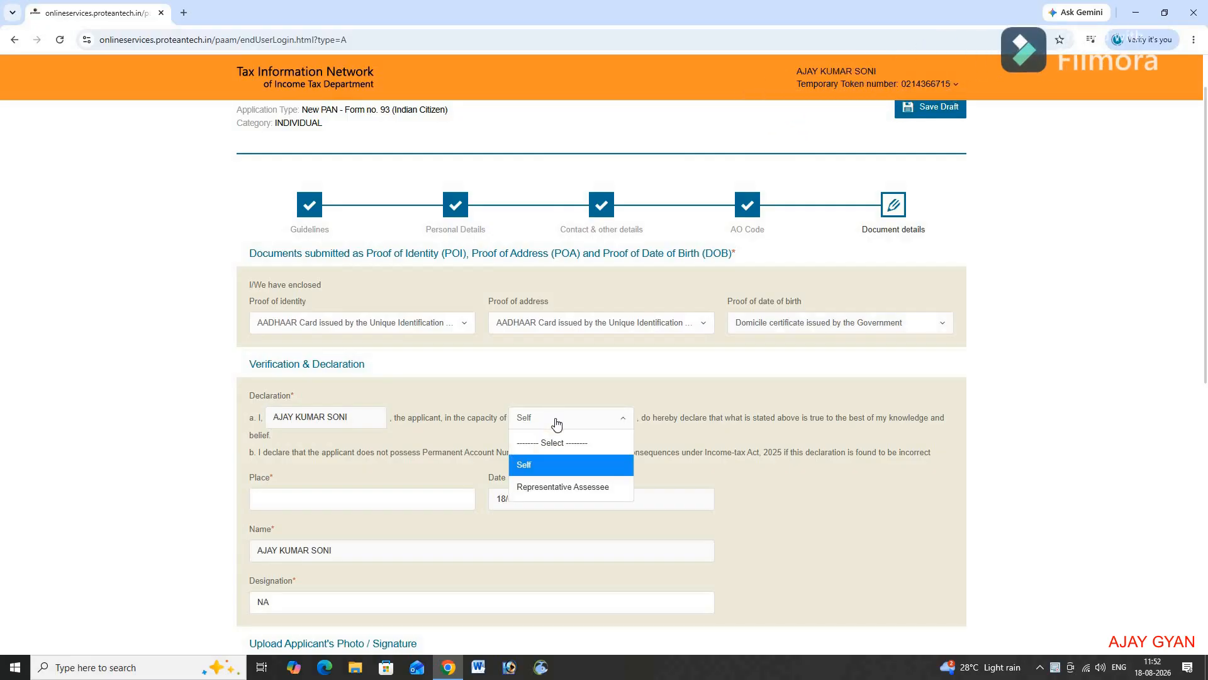
{"action": "left_click", "coordinate": [556, 425]}
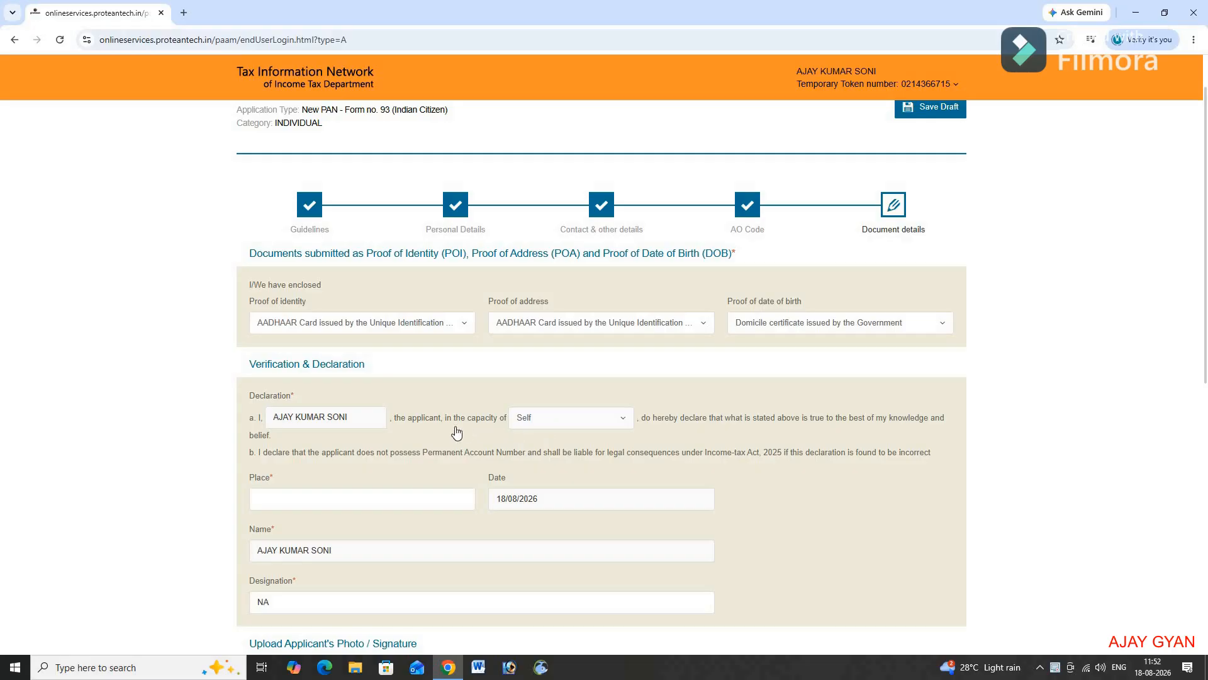
{"action": "scroll", "coordinate": [443, 427], "scroll_direction": "down", "scroll_amount": 1}
{"action": "scroll", "coordinate": [443, 427], "scroll_direction": "down", "scroll_amount": 1}
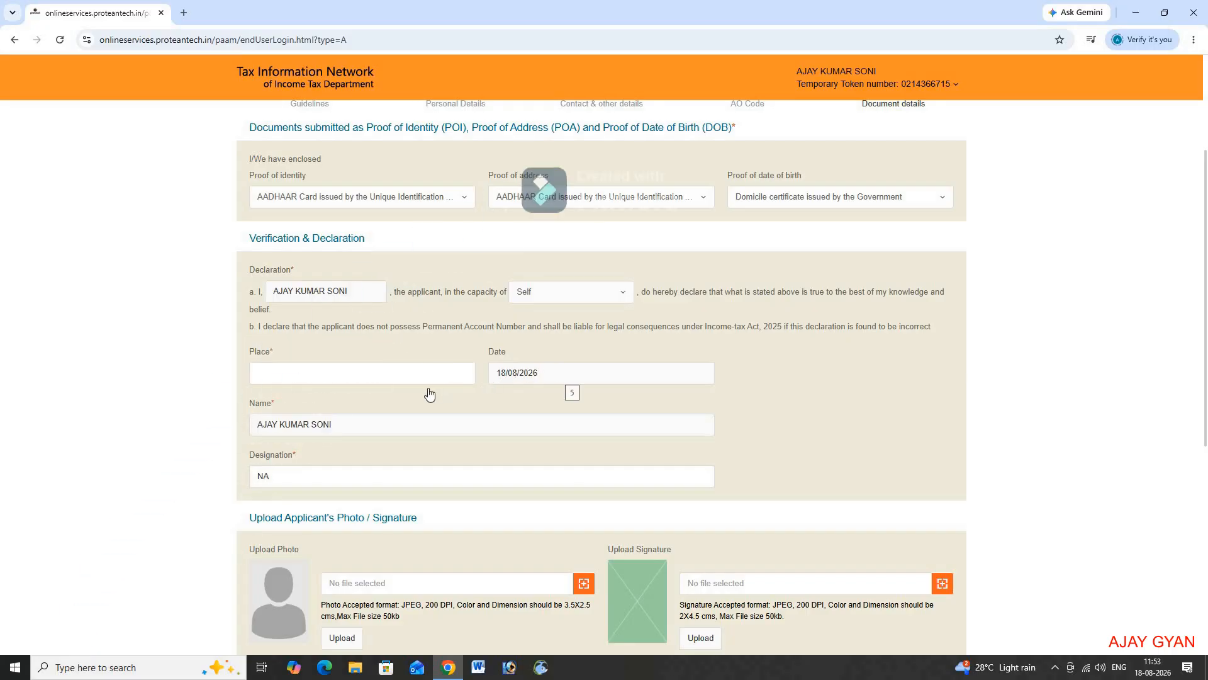
{"action": "scroll", "coordinate": [378, 399], "scroll_direction": "down", "scroll_amount": 1}
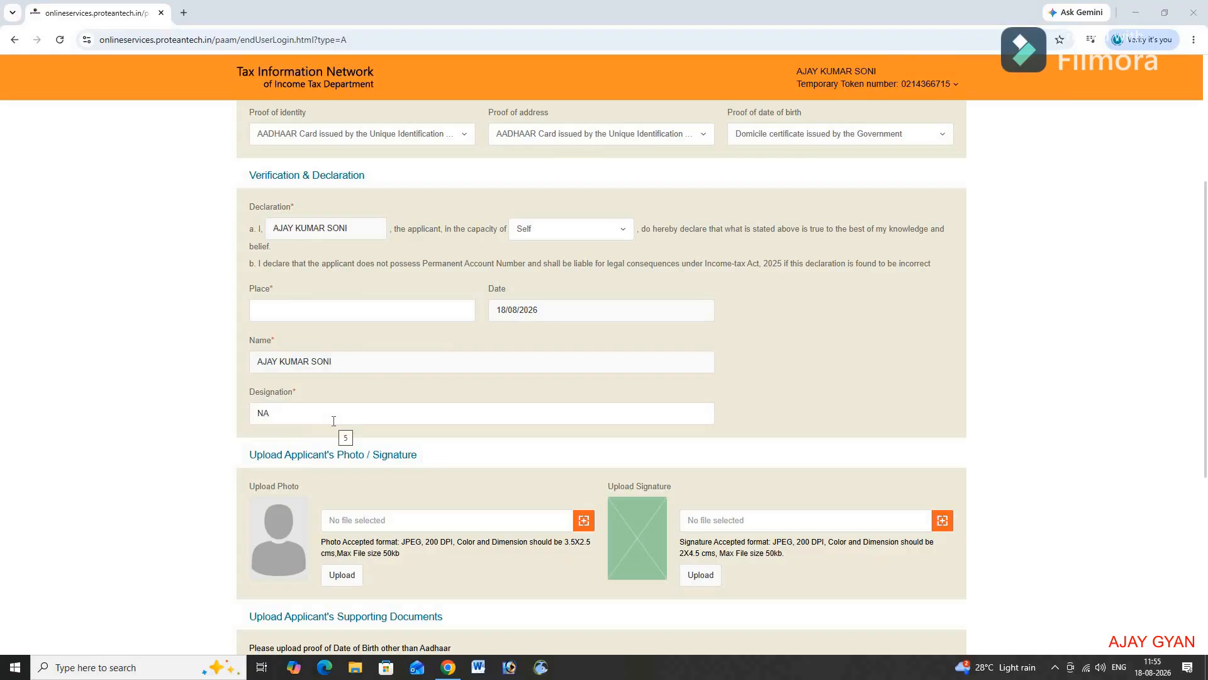
{"action": "scroll", "coordinate": [334, 420], "scroll_direction": "down", "scroll_amount": 3}
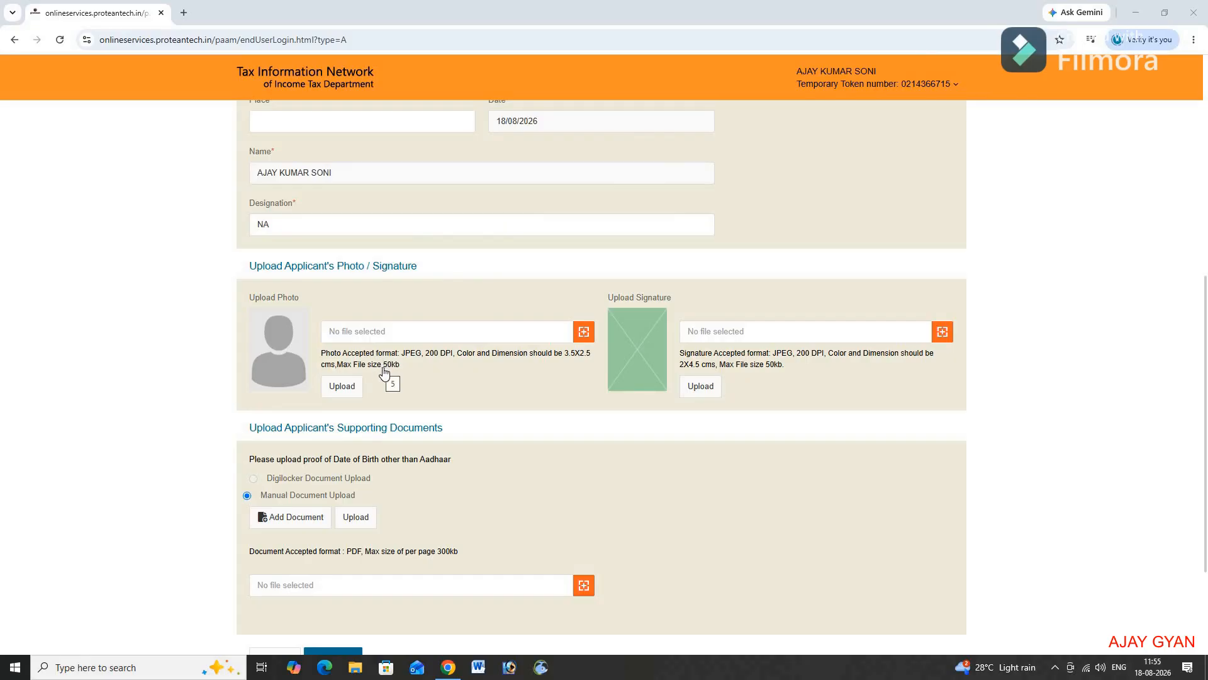
Step: Select ph.jpg as the applicant's photo and upload it
{"action": "left_click", "coordinate": [584, 333]}
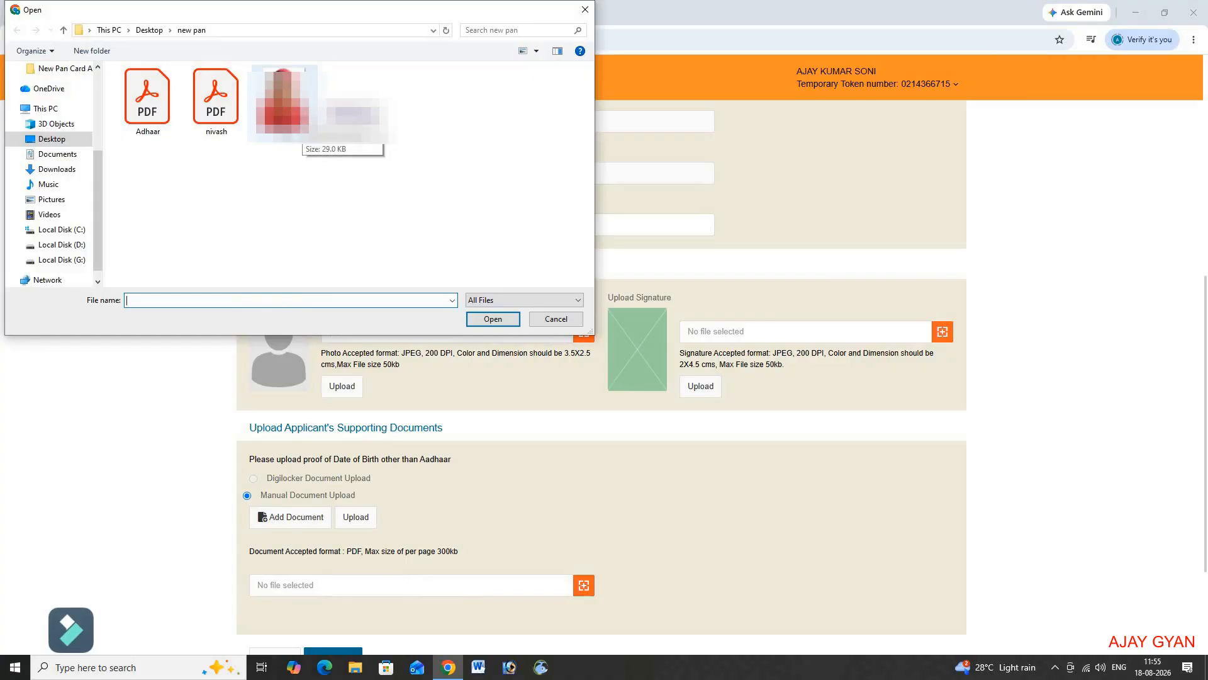
{"action": "double_click", "coordinate": [299, 129]}
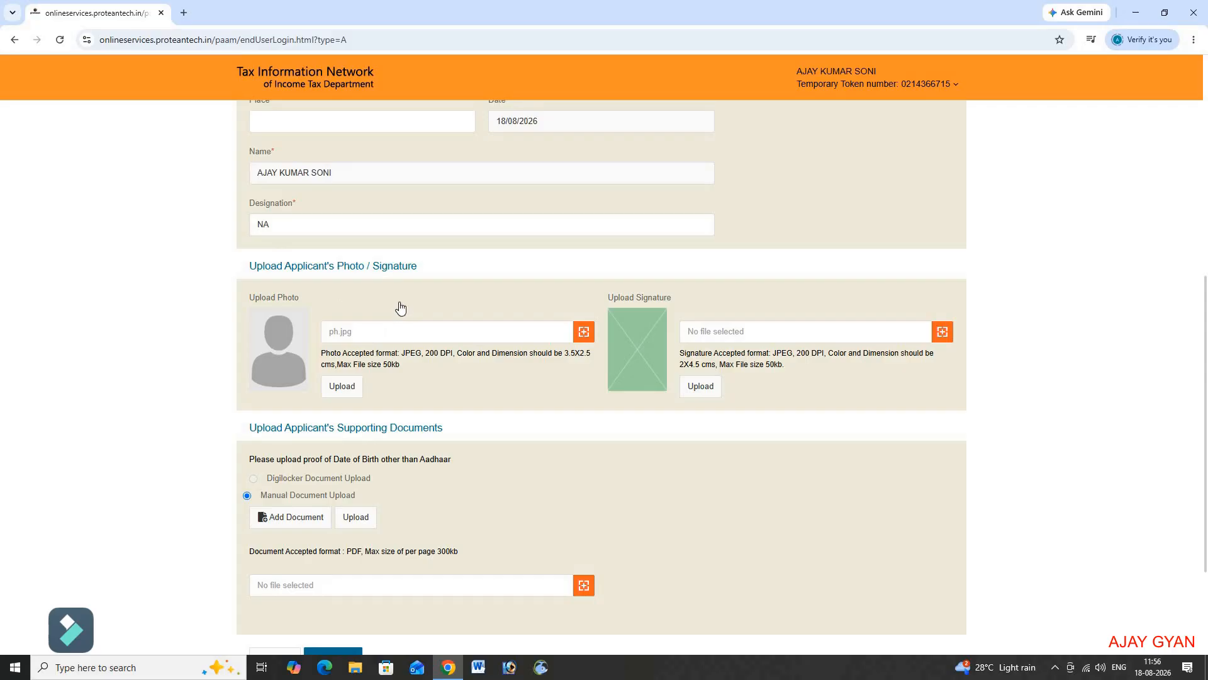
{"action": "left_click", "coordinate": [343, 385]}
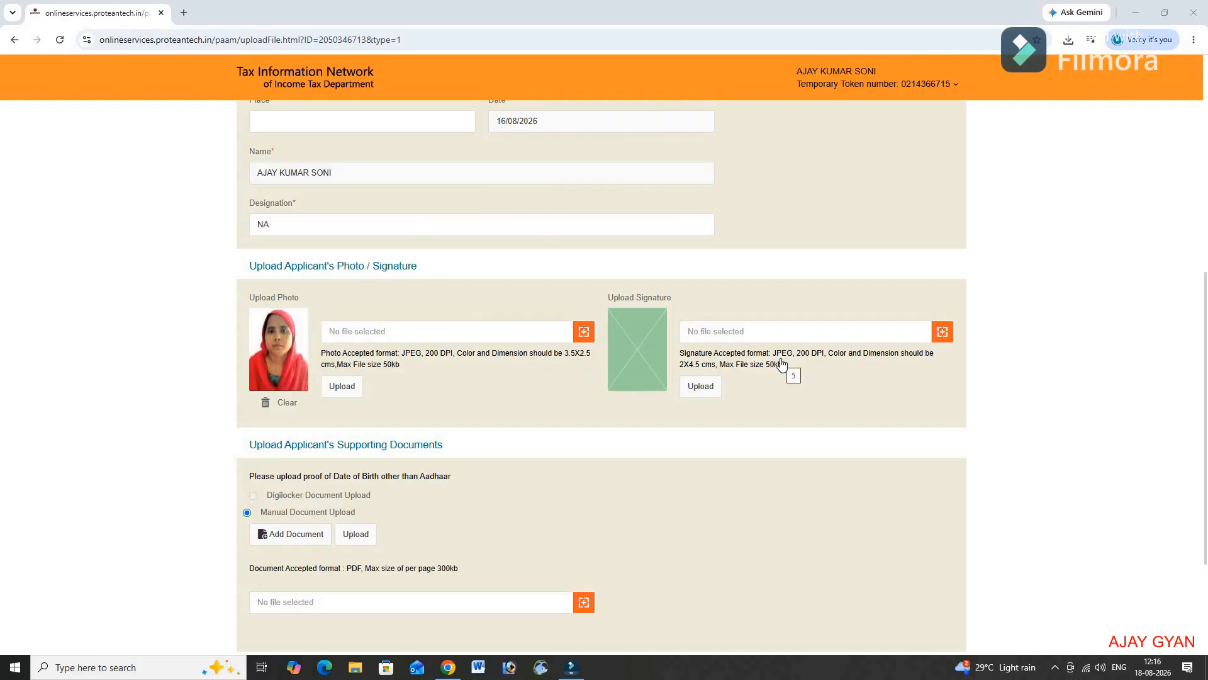
Step: Choose sin.jpg in the Open dialog as the applicant's signature file and upload it
{"action": "left_click", "coordinate": [942, 332]}
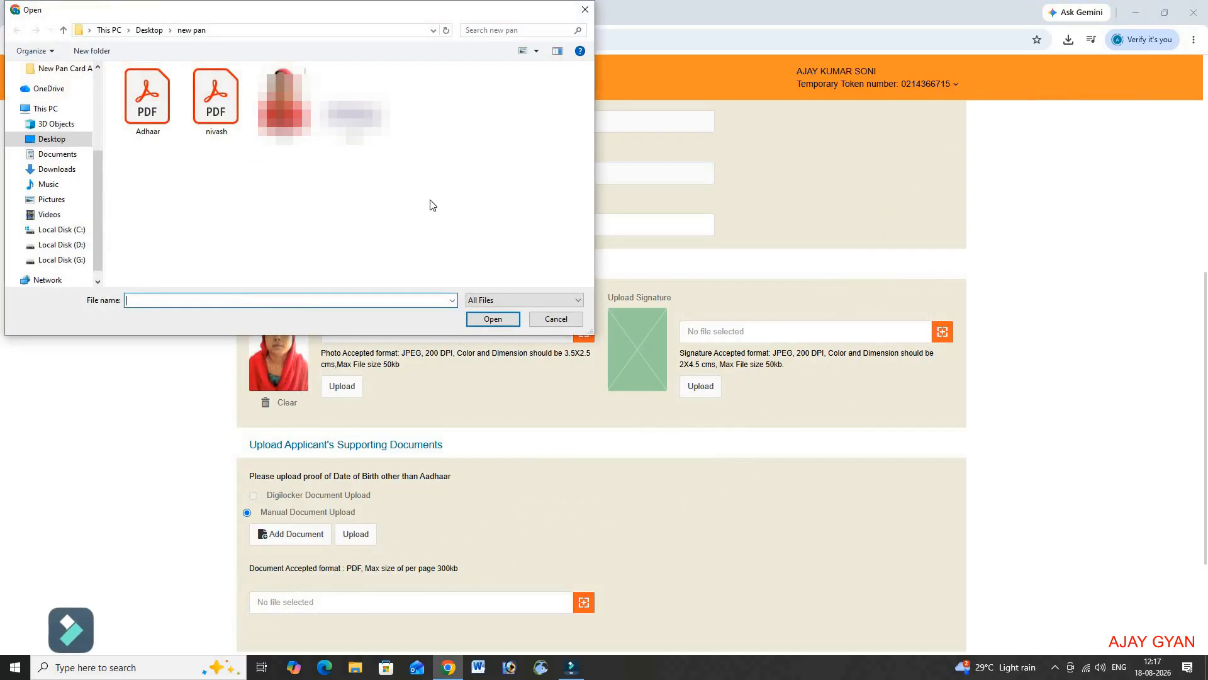
{"action": "type", "text": "sin"}
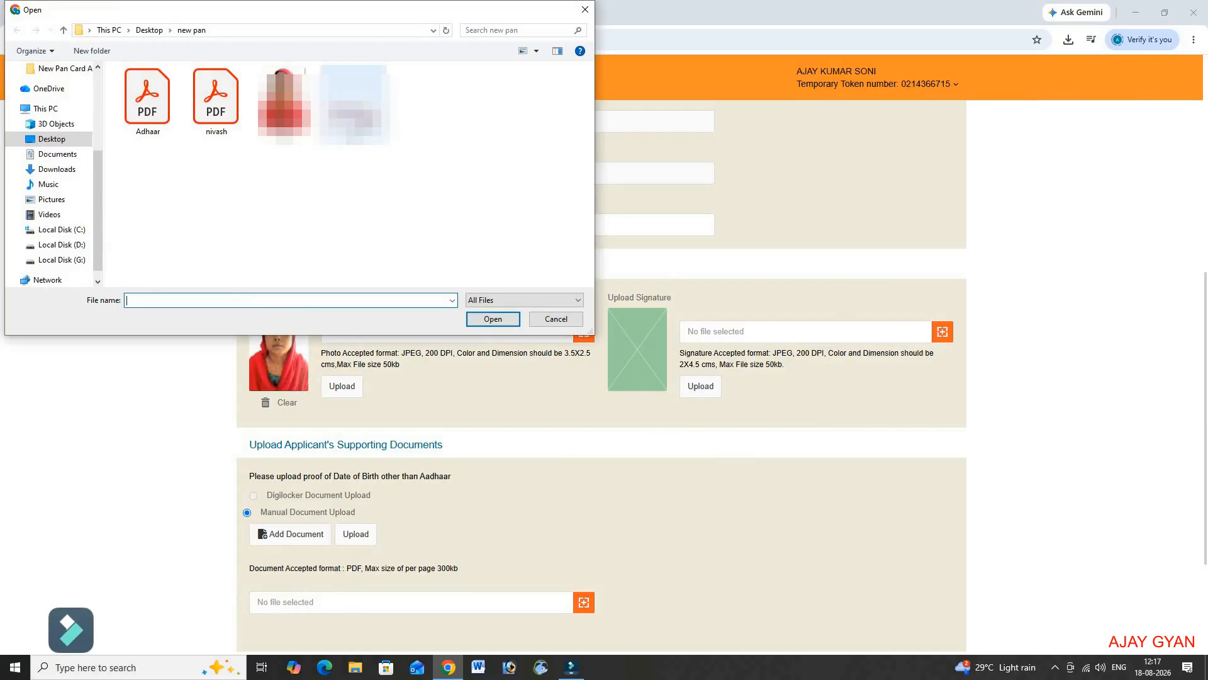
{"action": "key", "text": "Return"}
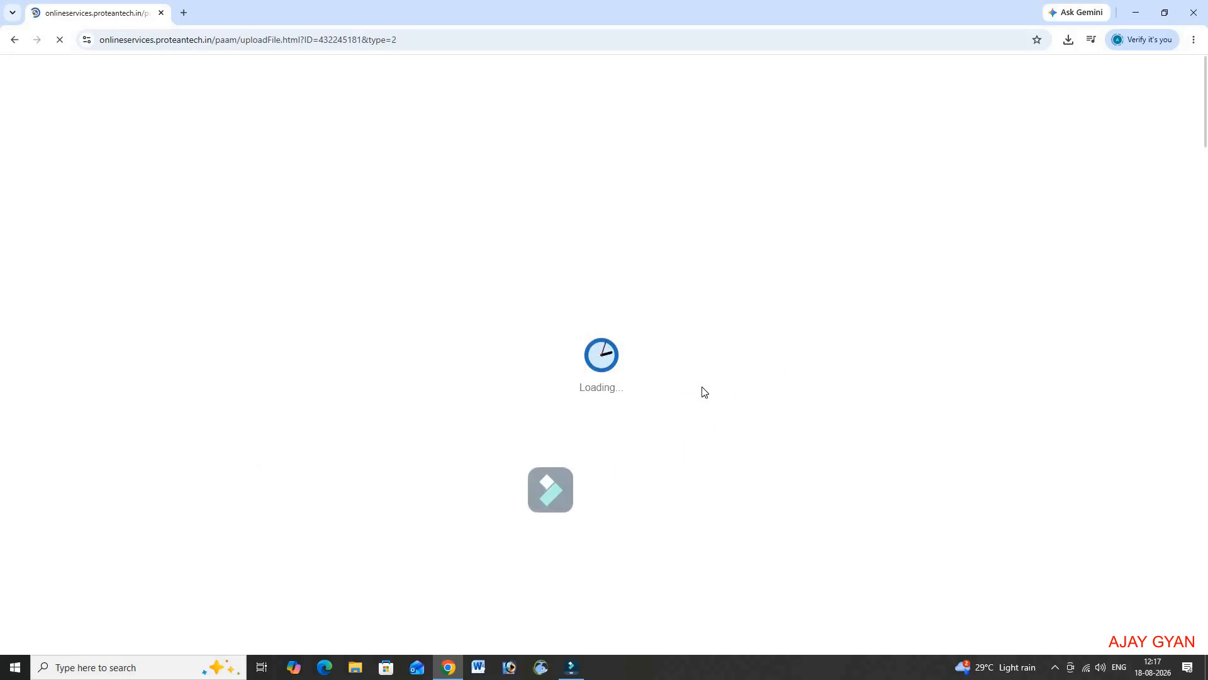
Step: Add a second file field under Upload Applicant's Supporting Documents
{"action": "scroll", "coordinate": [703, 391], "scroll_direction": "down", "scroll_amount": 5}
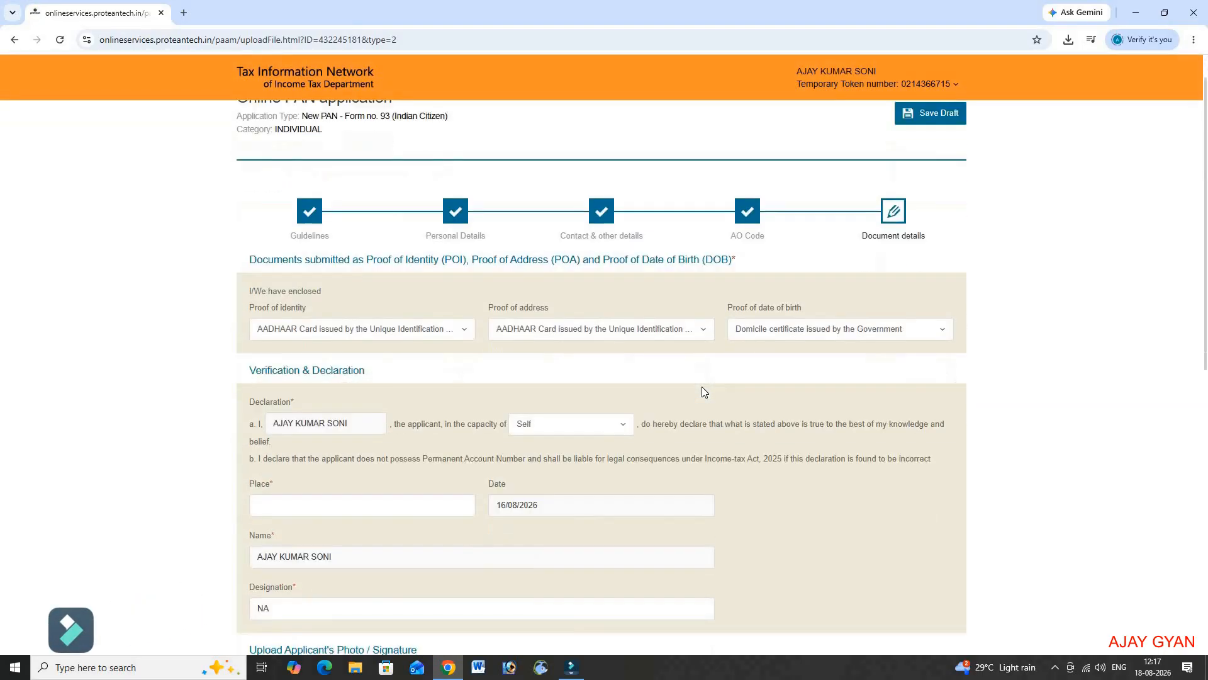
{"action": "scroll", "coordinate": [704, 391], "scroll_direction": "down", "scroll_amount": 3}
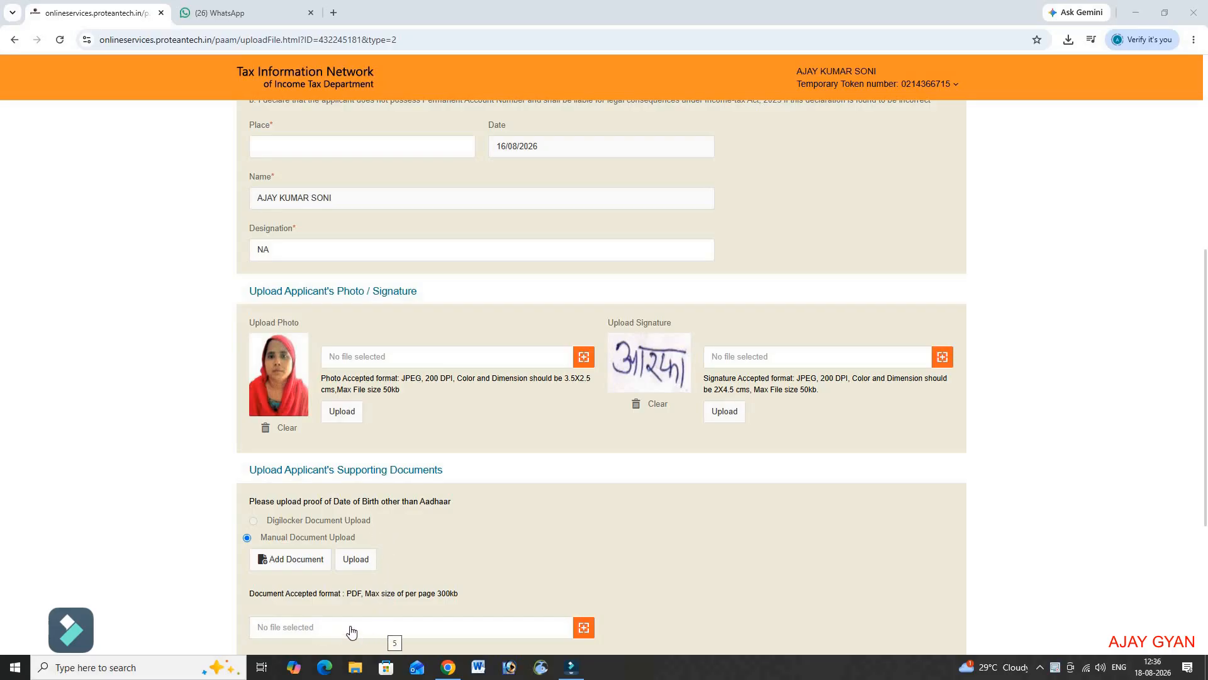
{"action": "left_click", "coordinate": [302, 566]}
{"action": "scroll", "coordinate": [302, 568], "scroll_direction": "down", "scroll_amount": 2}
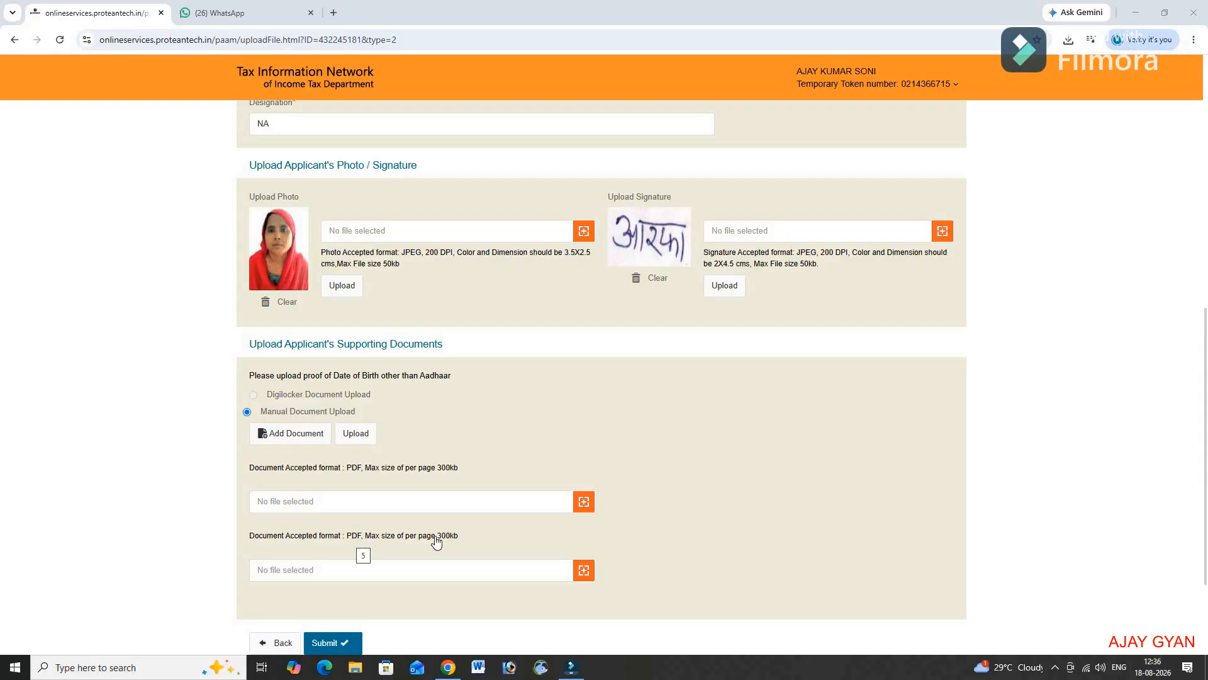
Step: Attach Adhaar.pdf to the first supporting-document field and nivash.pdf to the second
{"action": "left_click", "coordinate": [584, 503]}
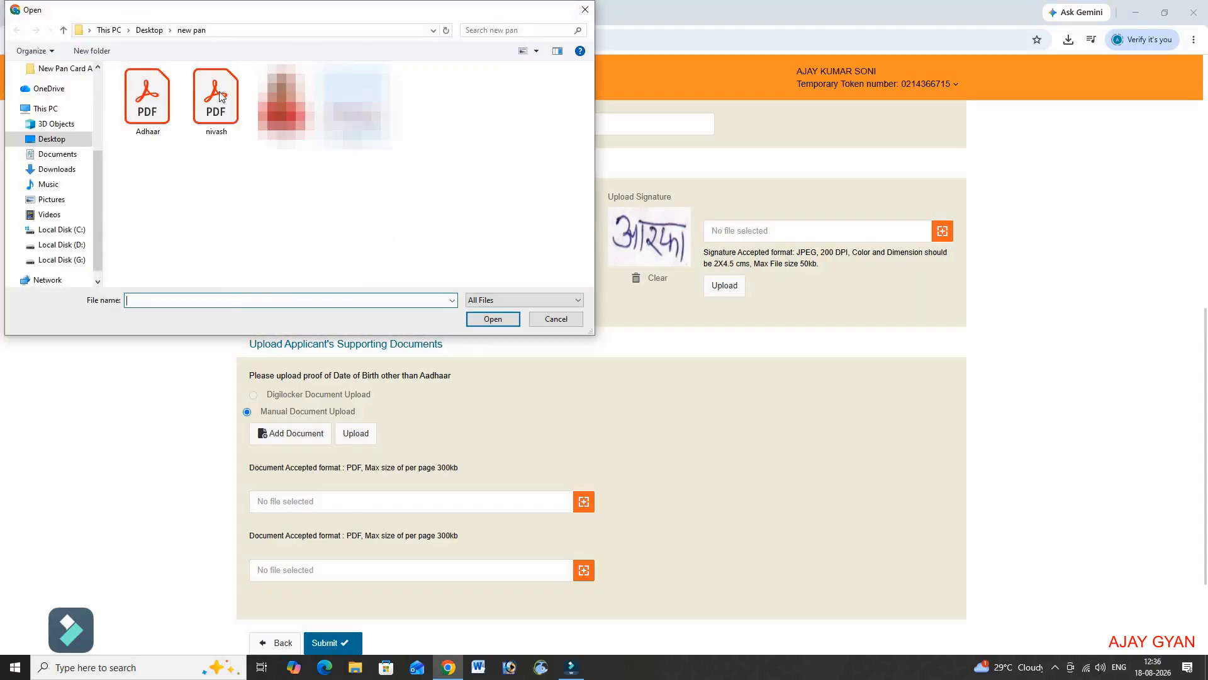
{"action": "double_click", "coordinate": [160, 118]}
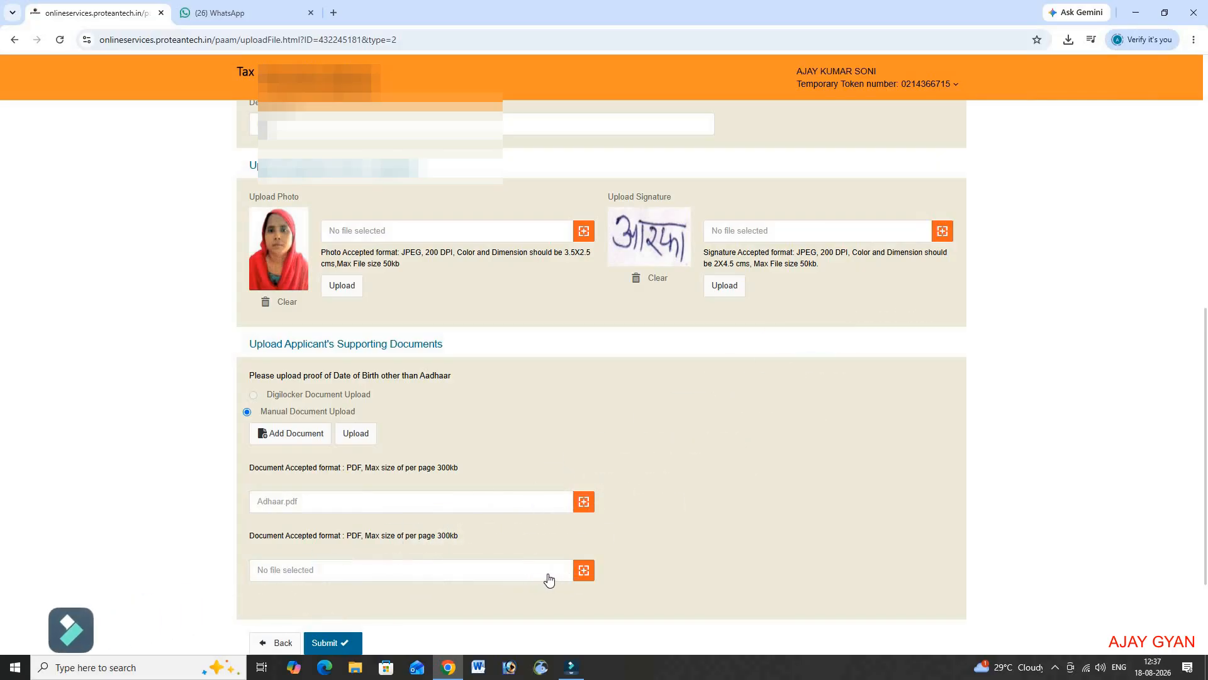
{"action": "left_click", "coordinate": [584, 574]}
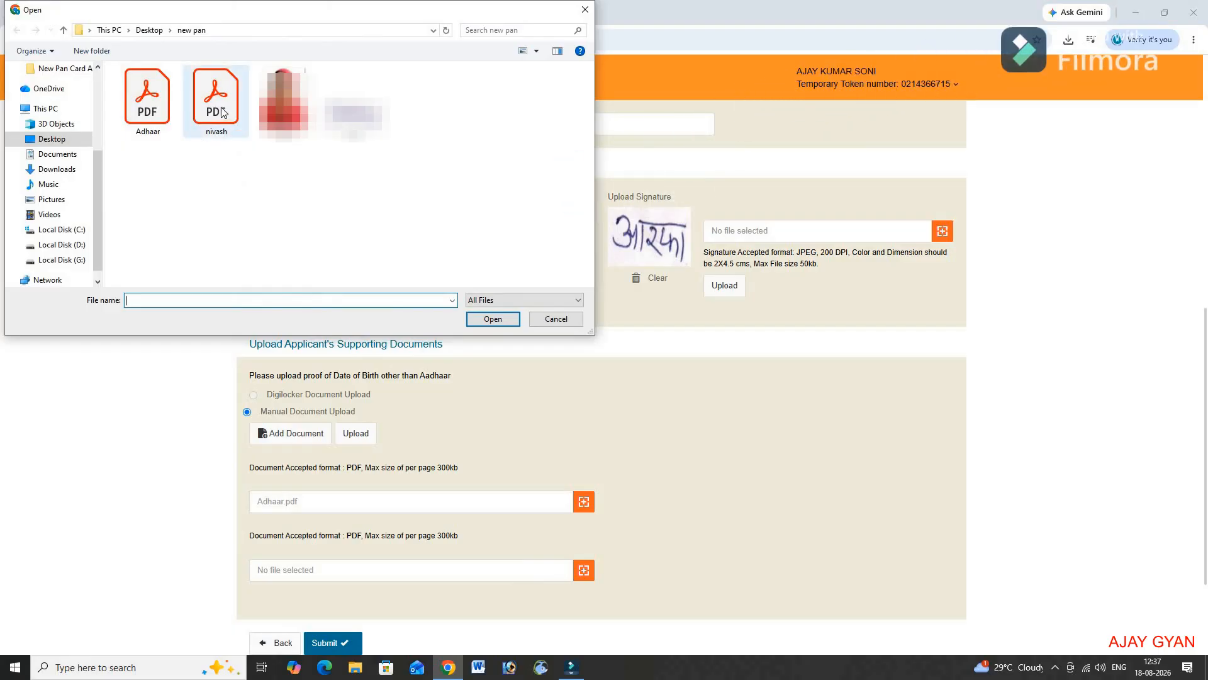
{"action": "double_click", "coordinate": [221, 112]}
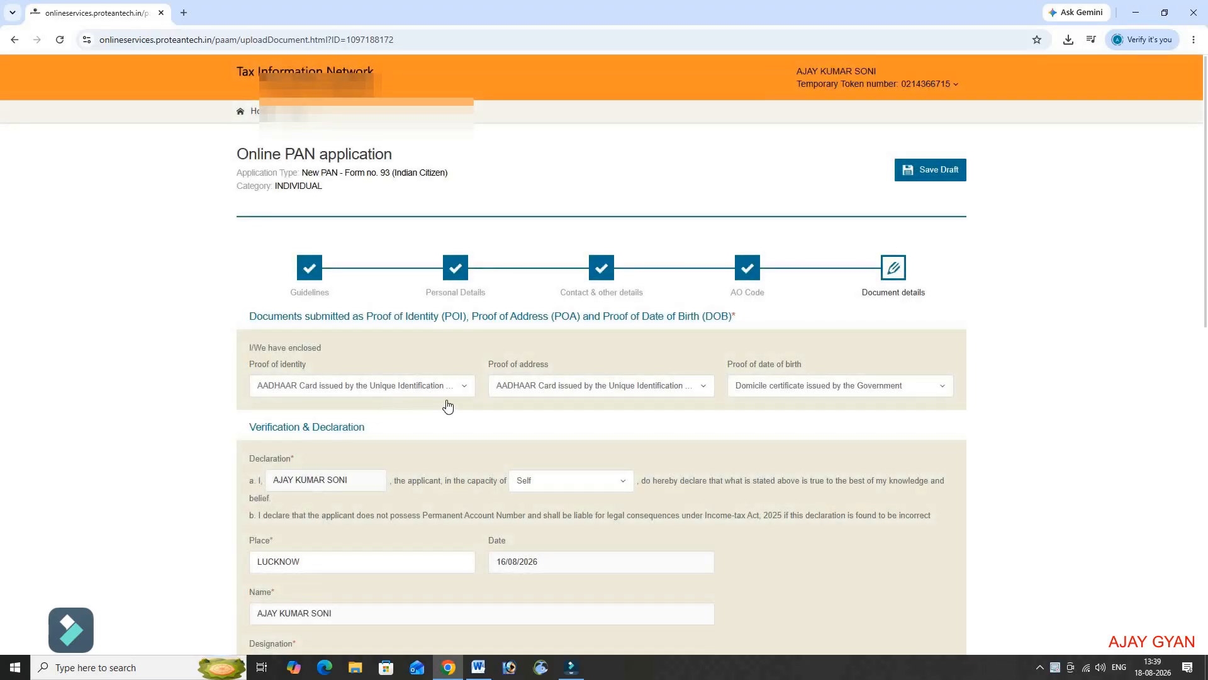
Step: Scroll to the bottom of the Document details step to reach Submit
{"action": "scroll", "coordinate": [448, 406], "scroll_direction": "down", "scroll_amount": 10}
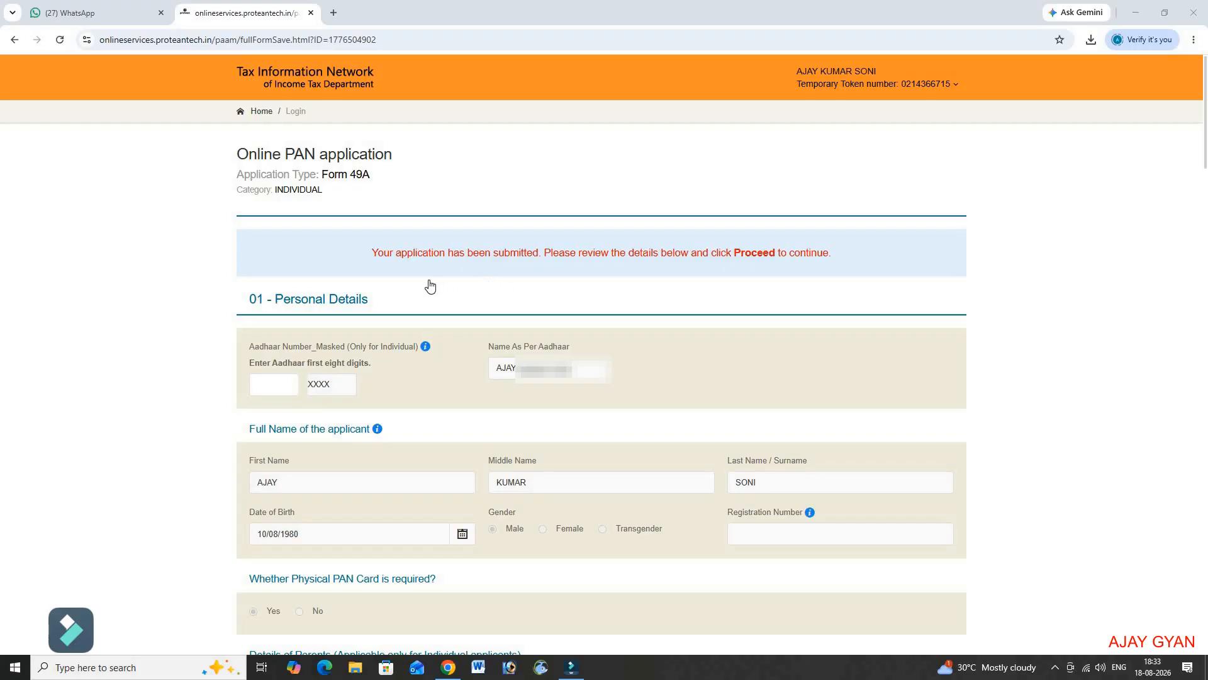
Step: Review the summary: Aadhaar proofs, declaration place LUCKNOW, uploaded photo and signature
{"action": "scroll", "coordinate": [428, 286], "scroll_direction": "down", "scroll_amount": 1}
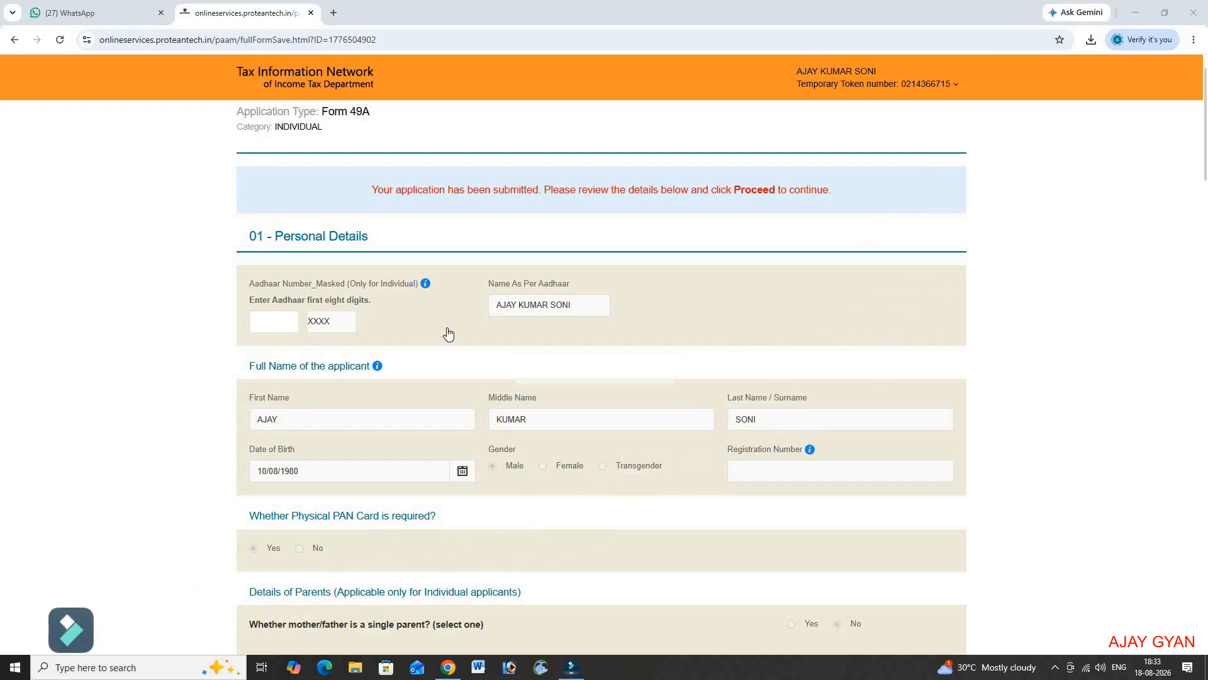
{"action": "scroll", "coordinate": [448, 333], "scroll_direction": "down", "scroll_amount": 10}
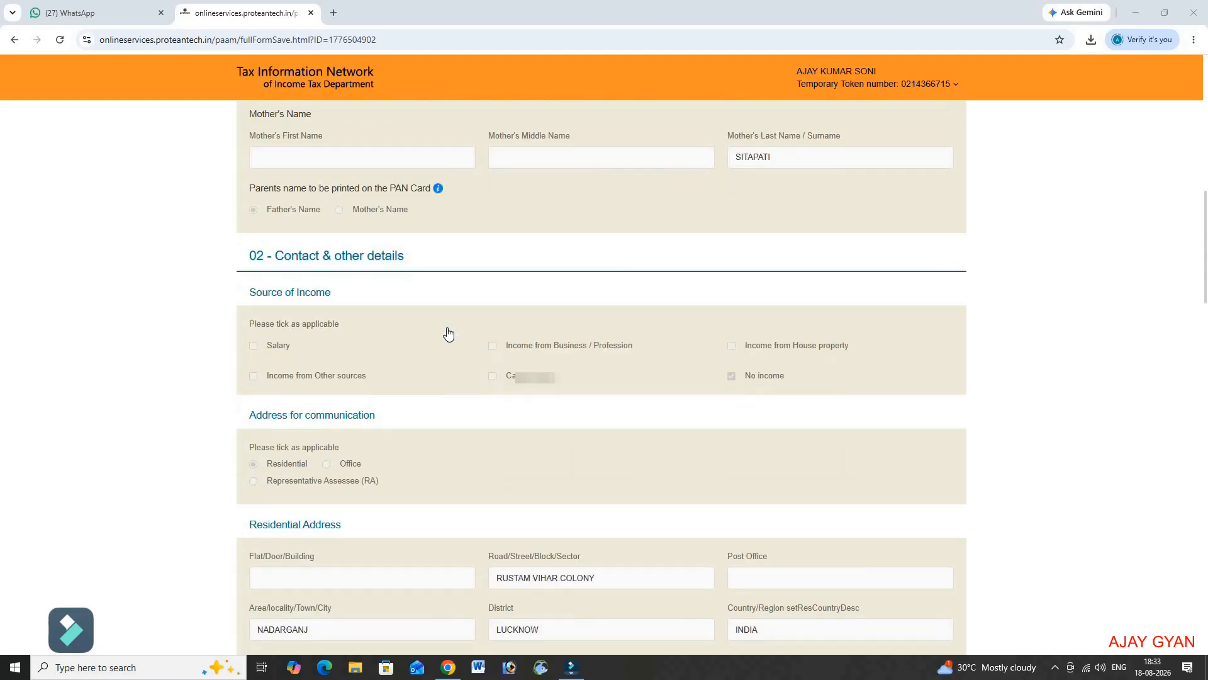
{"action": "scroll", "coordinate": [448, 333], "scroll_direction": "down", "scroll_amount": 15}
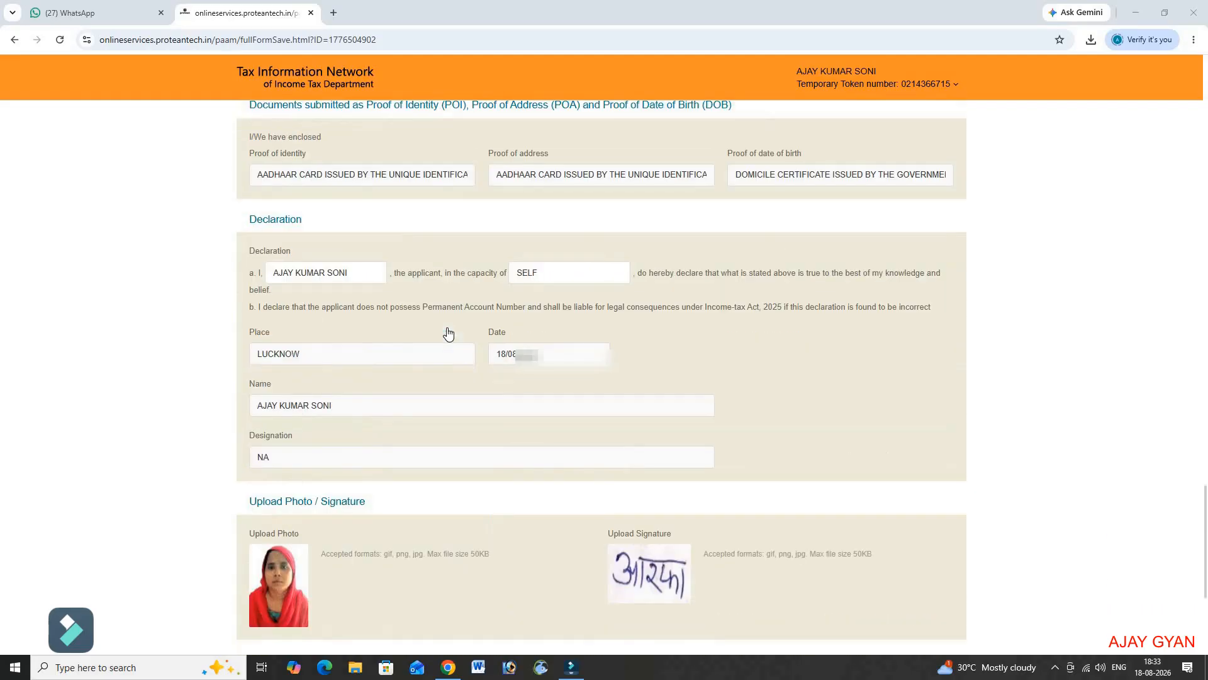
{"action": "scroll", "coordinate": [448, 333], "scroll_direction": "down", "scroll_amount": 4}
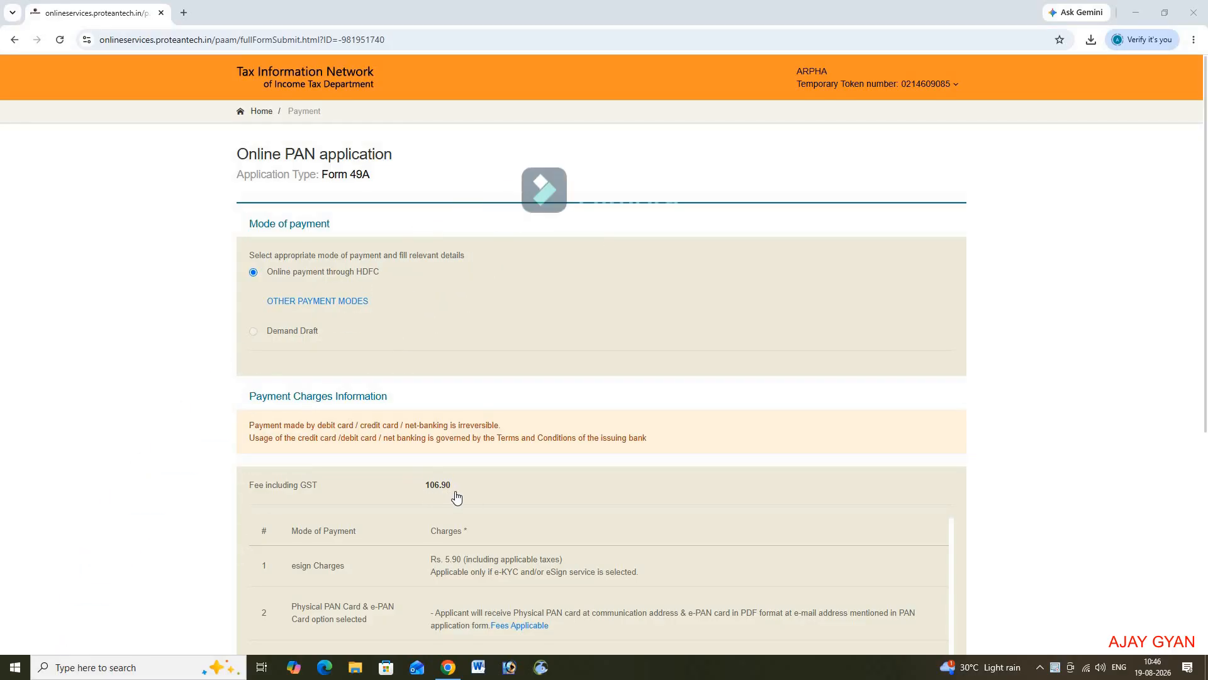
Step: Agree to the terms of service and proceed to pay the 106.90 fee
{"action": "scroll", "coordinate": [457, 497], "scroll_direction": "down", "scroll_amount": 5}
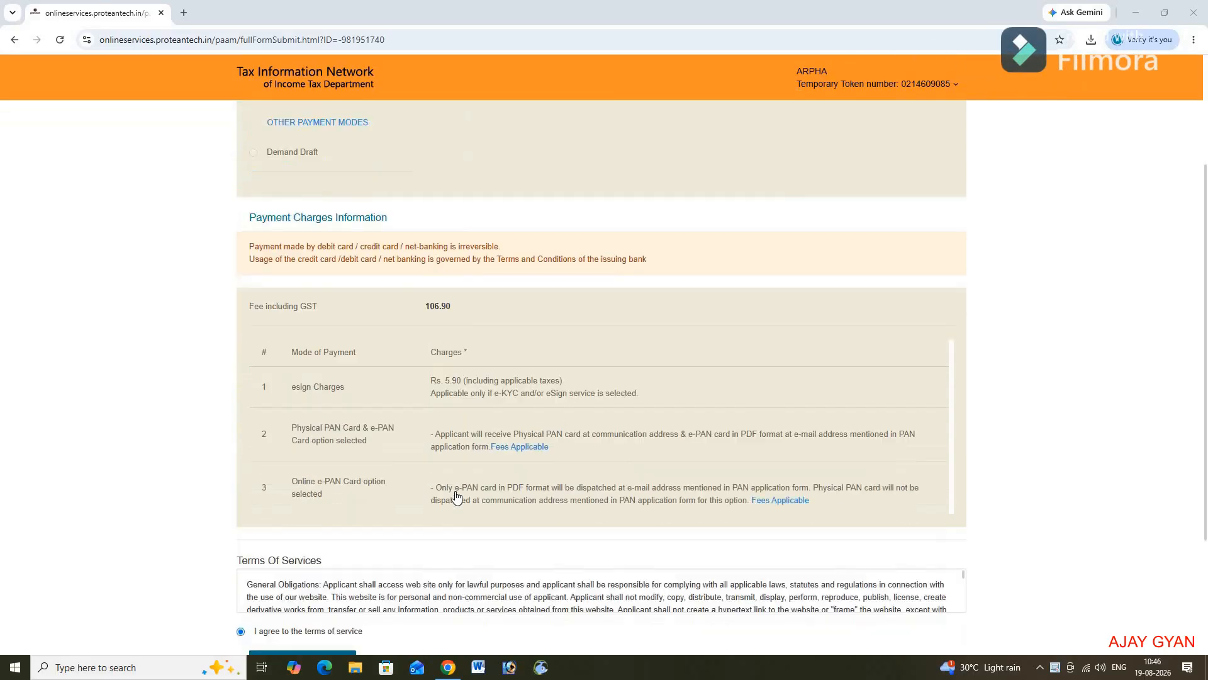
{"action": "left_click", "coordinate": [241, 496]}
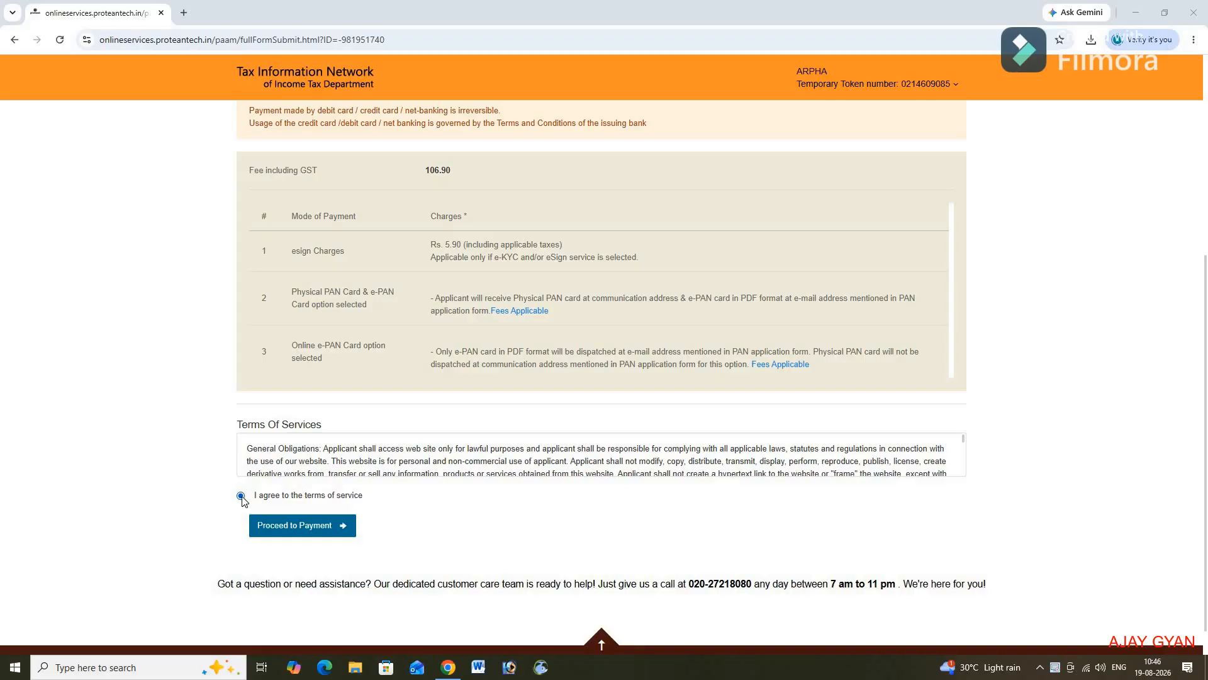
{"action": "left_click", "coordinate": [297, 526]}
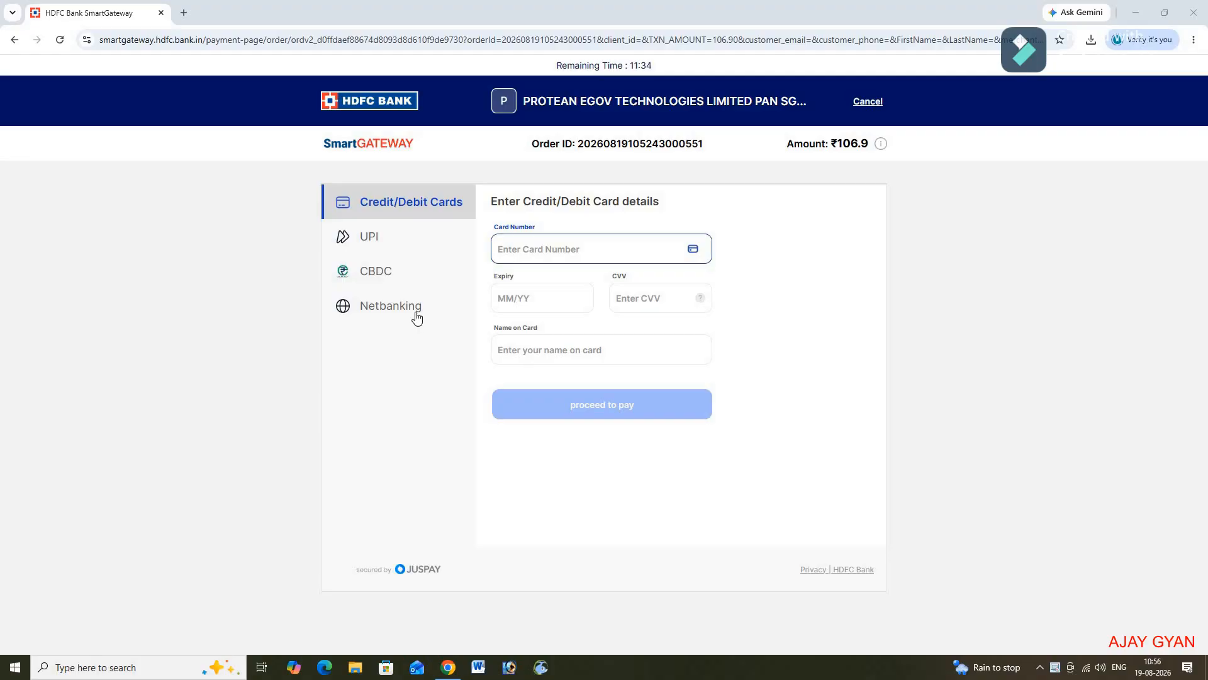
Step: Pick UPI on HDFC SmartGateway and generate a QR code for the ₹106.9 fee
{"action": "left_click", "coordinate": [370, 246]}
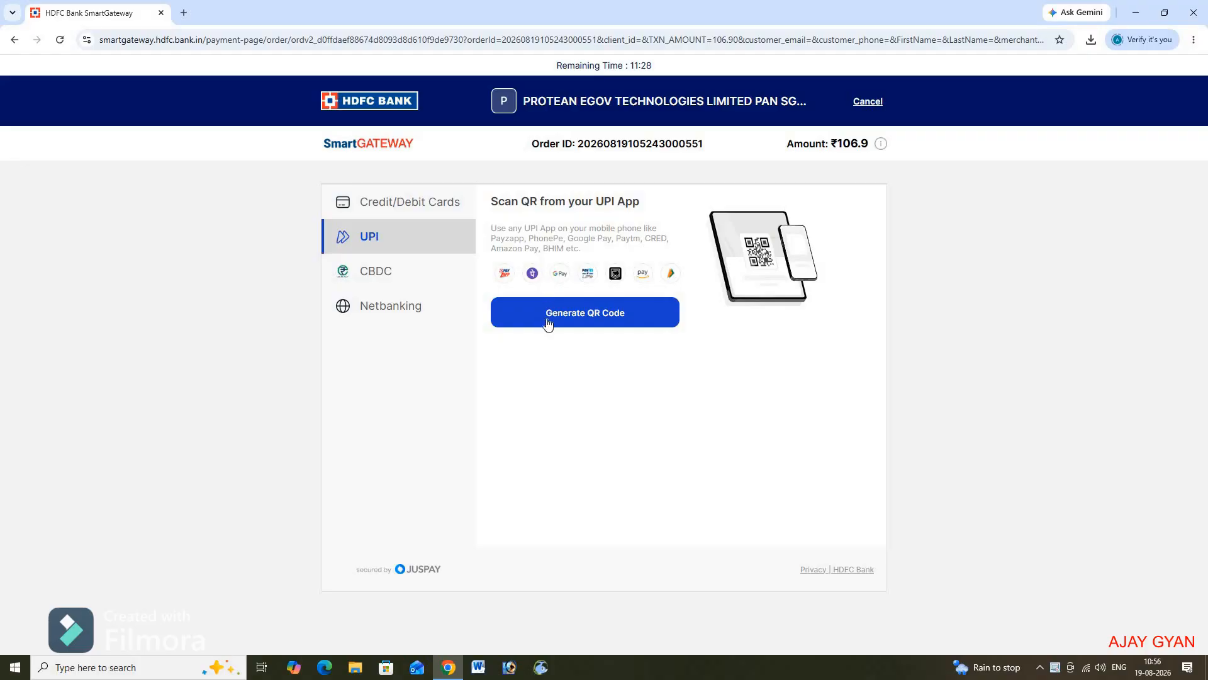
{"action": "left_click", "coordinate": [591, 319]}
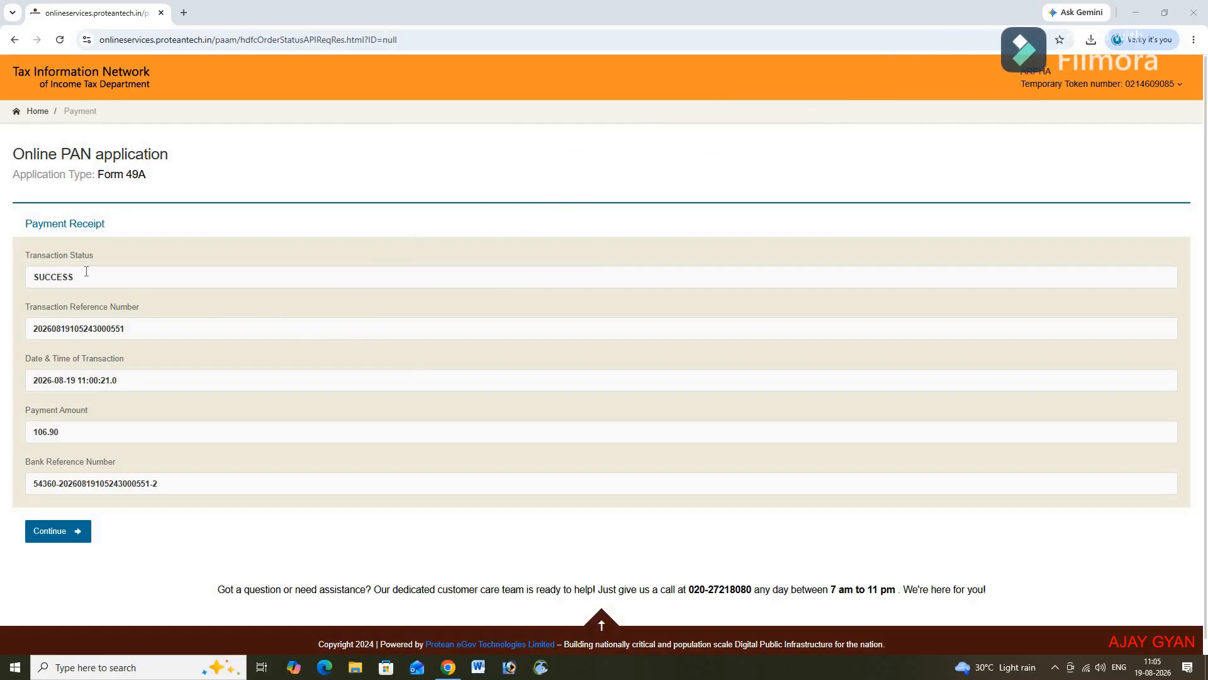
Step: Continue from the SUCCESS payment receipt to Aadhaar Authentication
{"action": "left_click", "coordinate": [55, 531]}
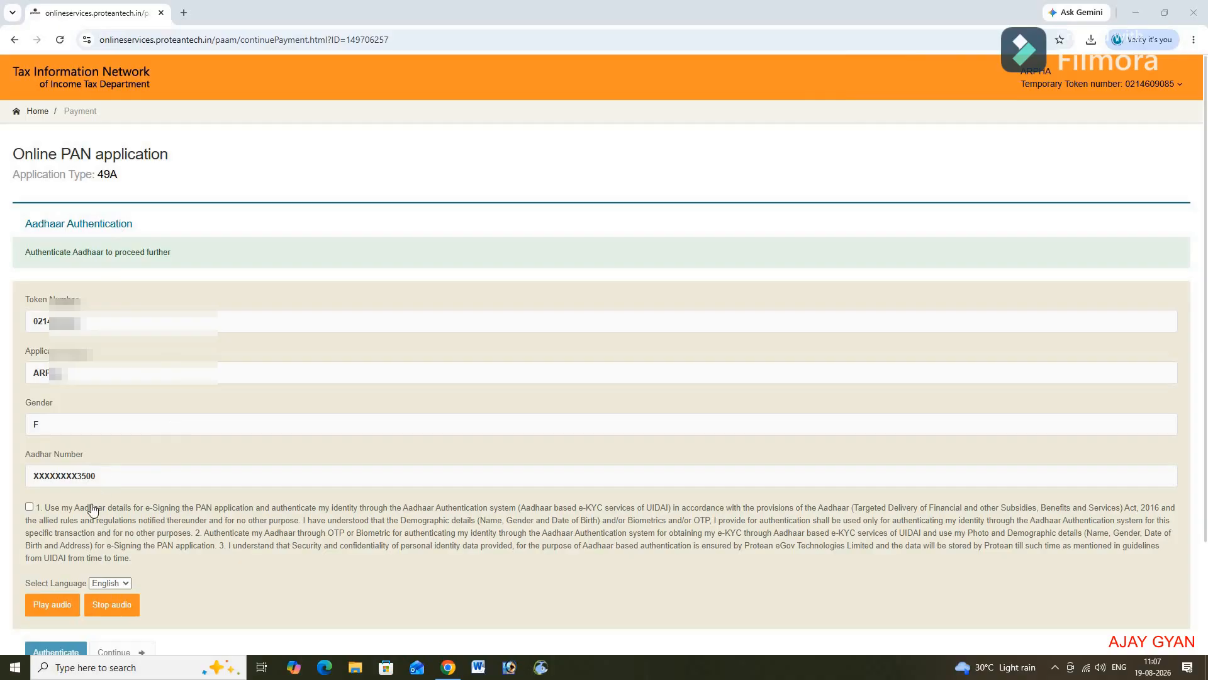
Step: Give Aadhaar consent, authenticate, and request an OTP to the Aadhaar-linked mobile
{"action": "left_click", "coordinate": [30, 507]}
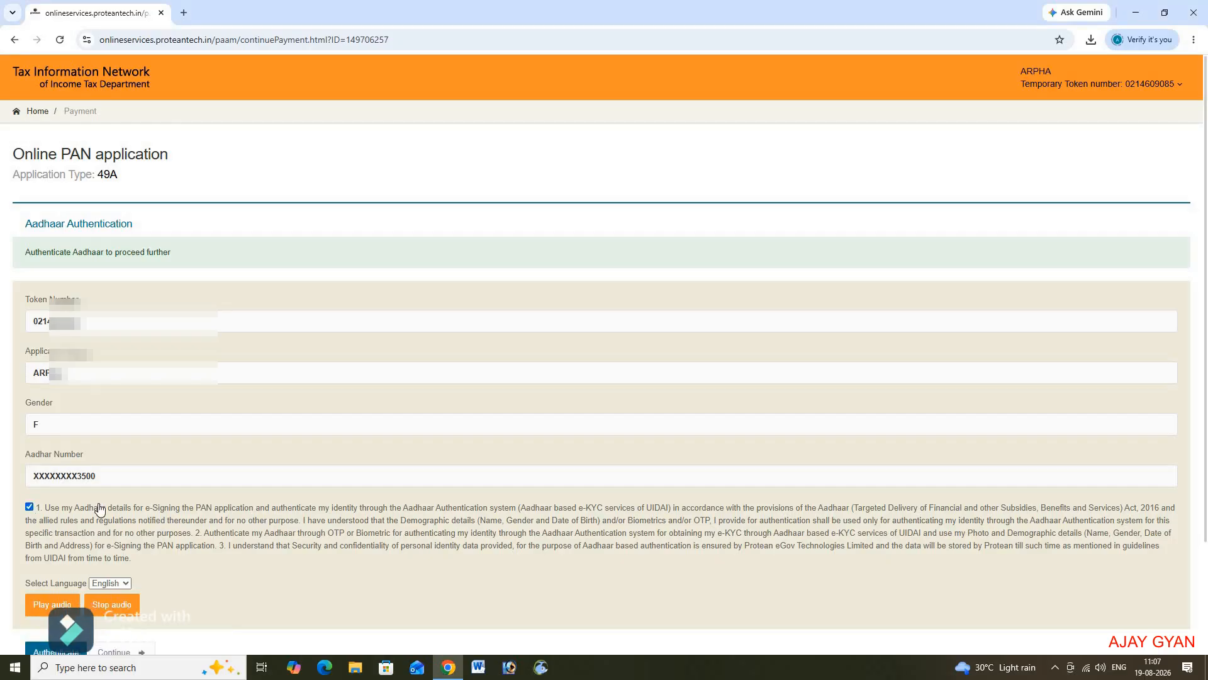
{"action": "scroll", "coordinate": [88, 522], "scroll_direction": "down", "scroll_amount": 1}
{"action": "left_click", "coordinate": [54, 591]}
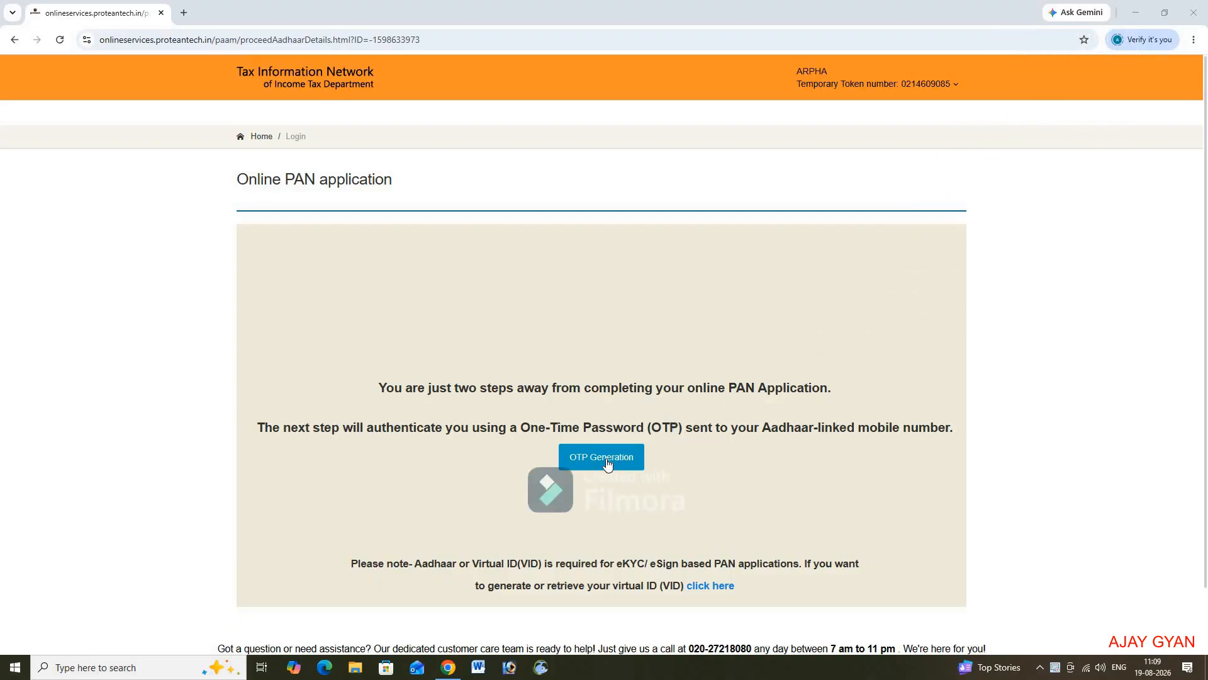
{"action": "left_click", "coordinate": [607, 463]}
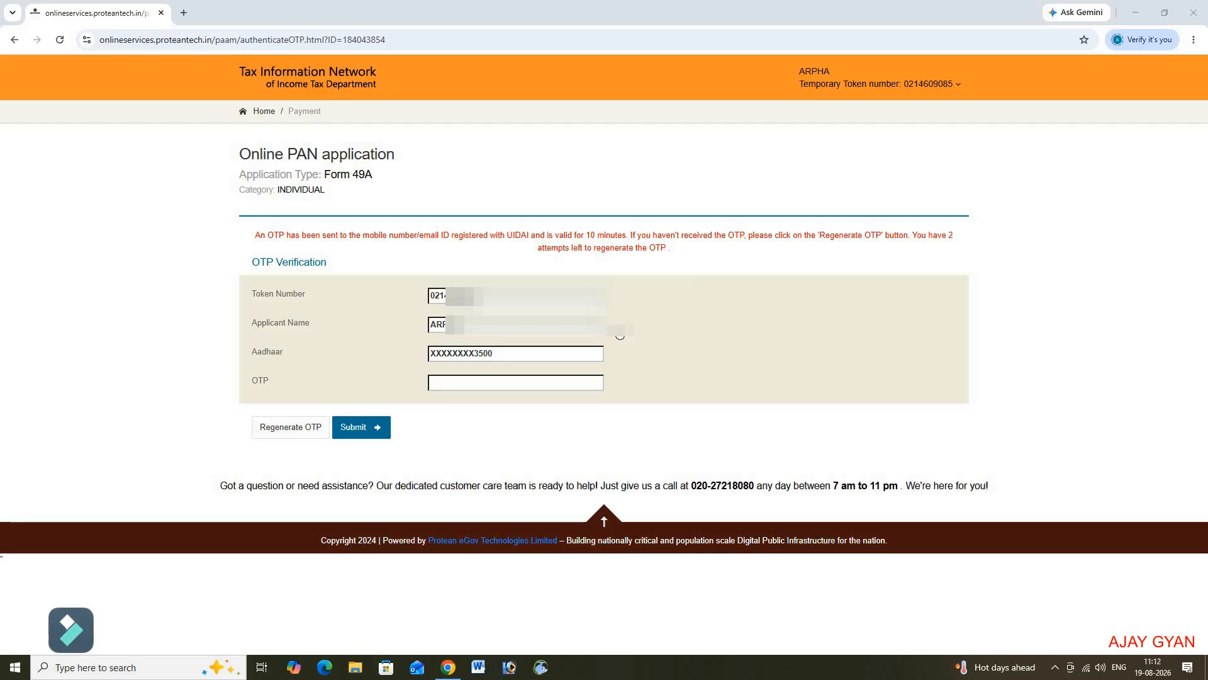
Step: Enter the received Aadhaar OTP in the OTP Verification field
{"action": "left_click", "coordinate": [453, 382]}
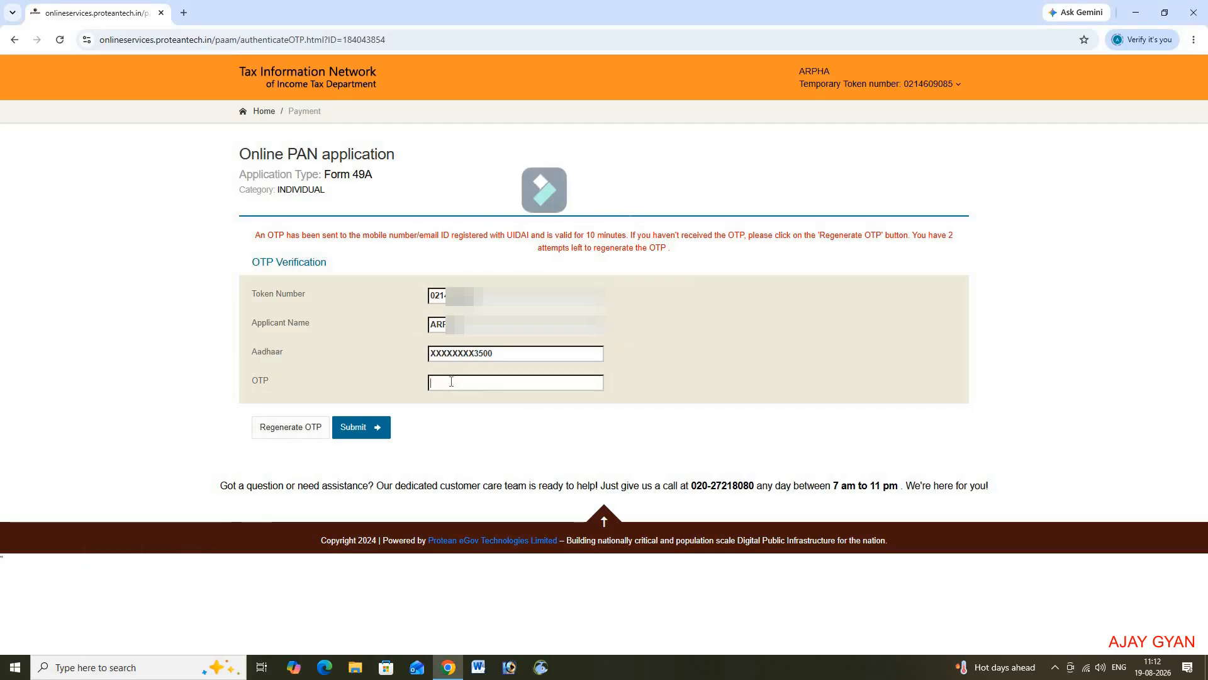
{"action": "type", "text": "123456"}
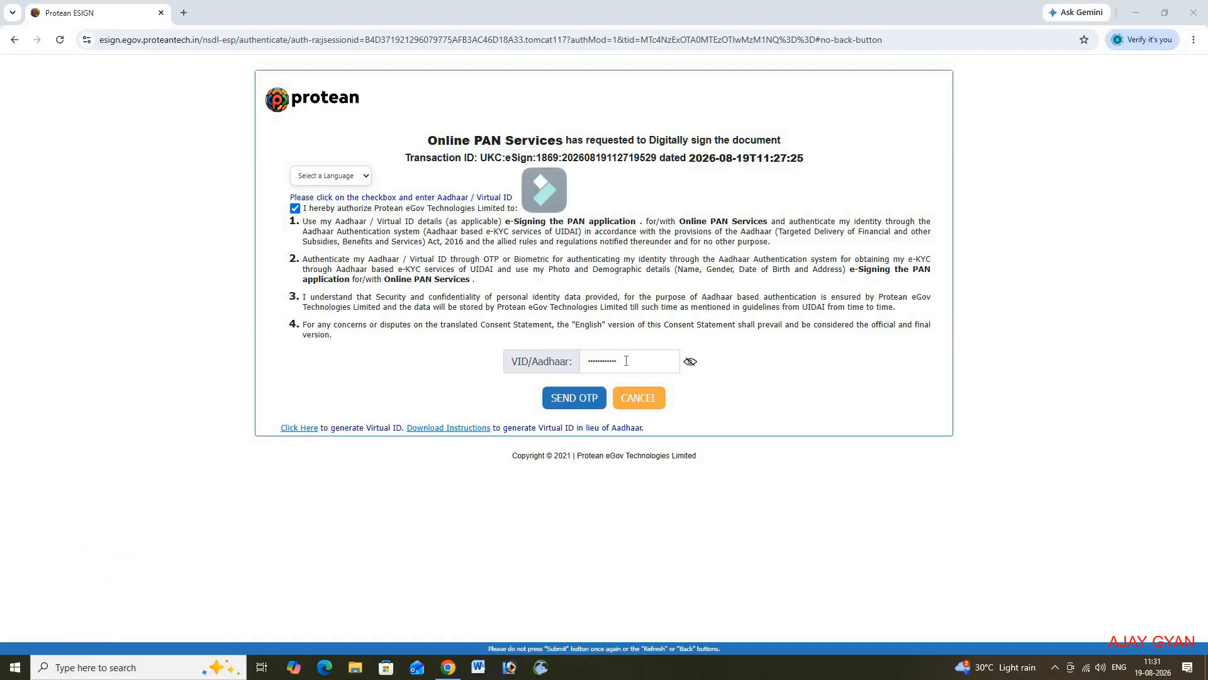
Step: Request the Aadhaar e-sign OTP to sign the PAN application in Protean eSign
{"action": "left_click", "coordinate": [574, 399]}
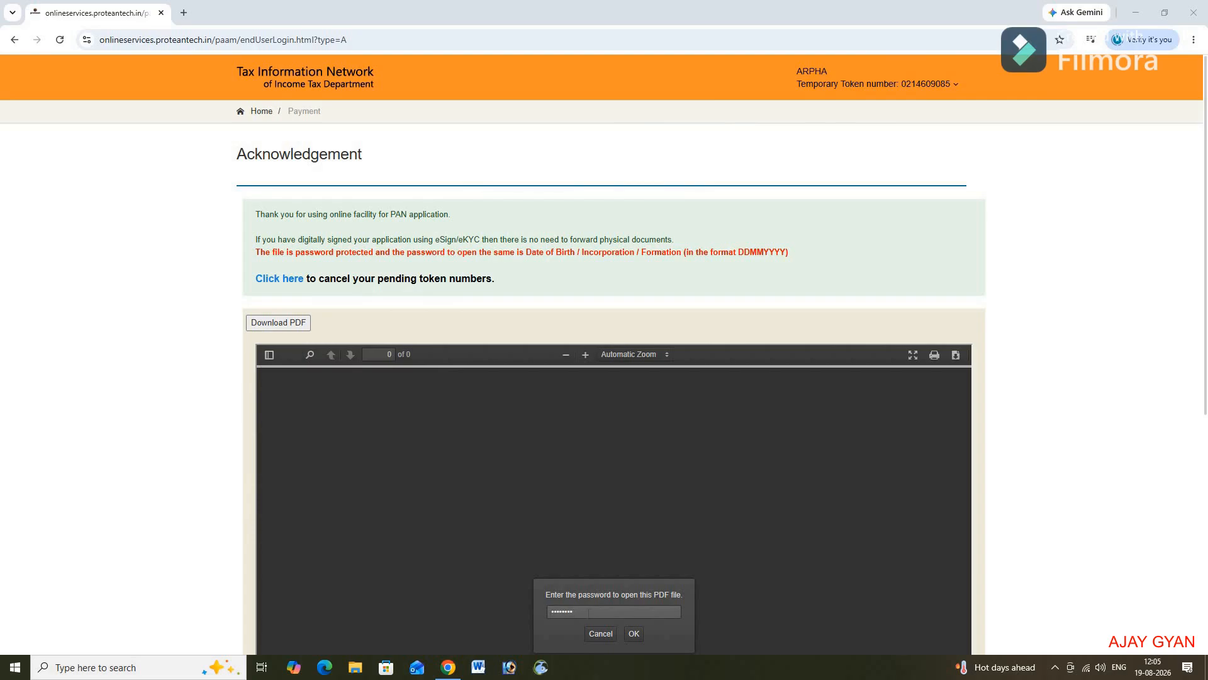
Step: Submit the date-of-birth password to unlock the 5-page acknowledgement PDF
{"action": "left_click", "coordinate": [633, 634]}
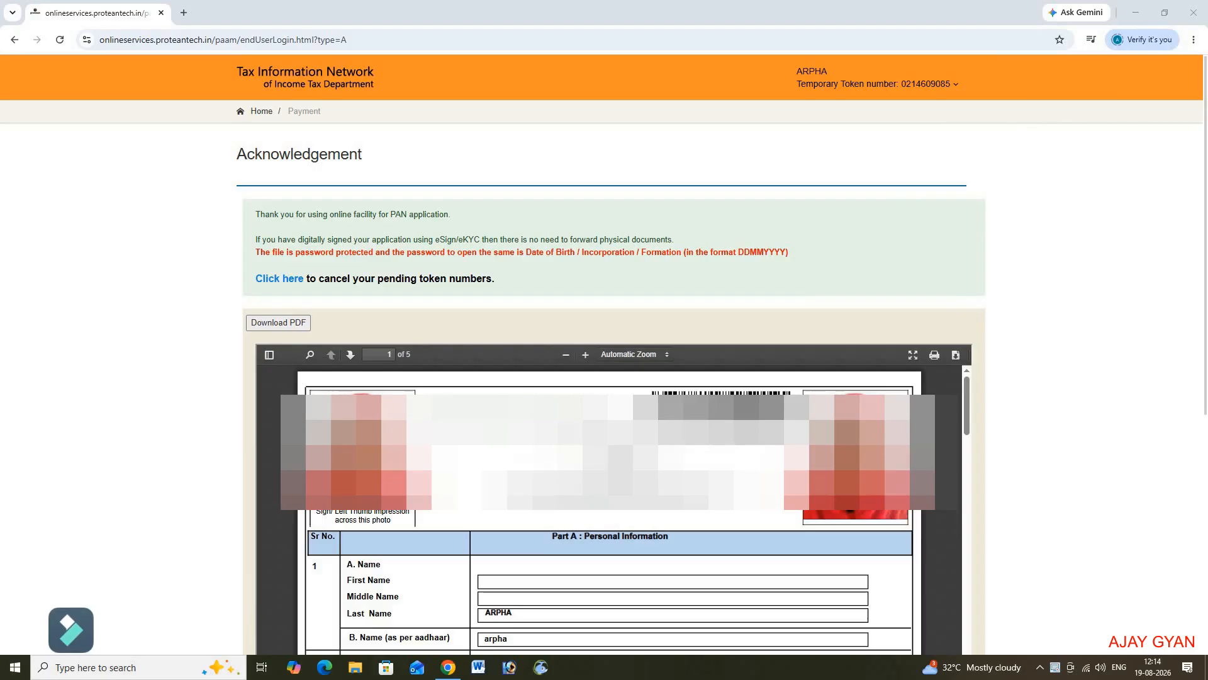